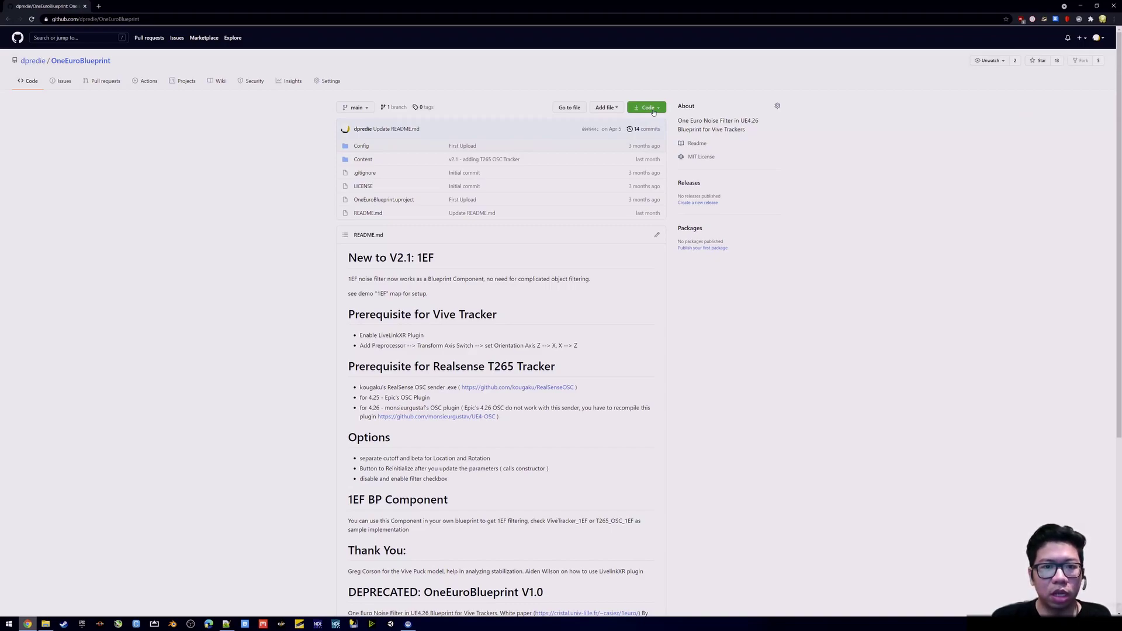
- Download the OneEuroBlueprint repository as a ZIP and extract the archive in the Youtube folder
click(652, 109)
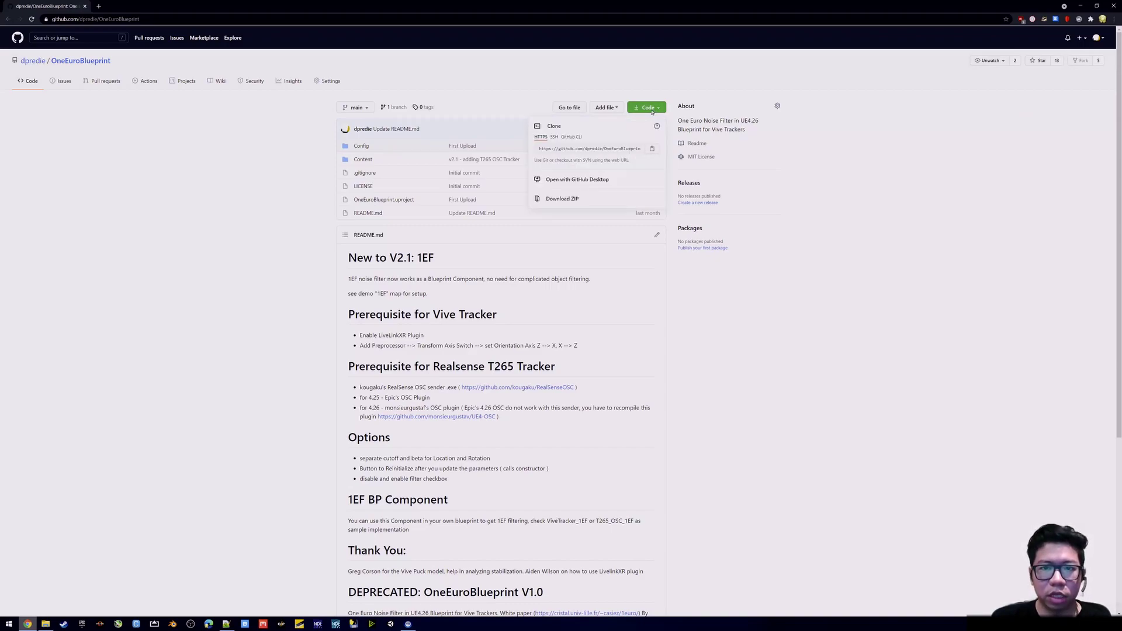
click(589, 201)
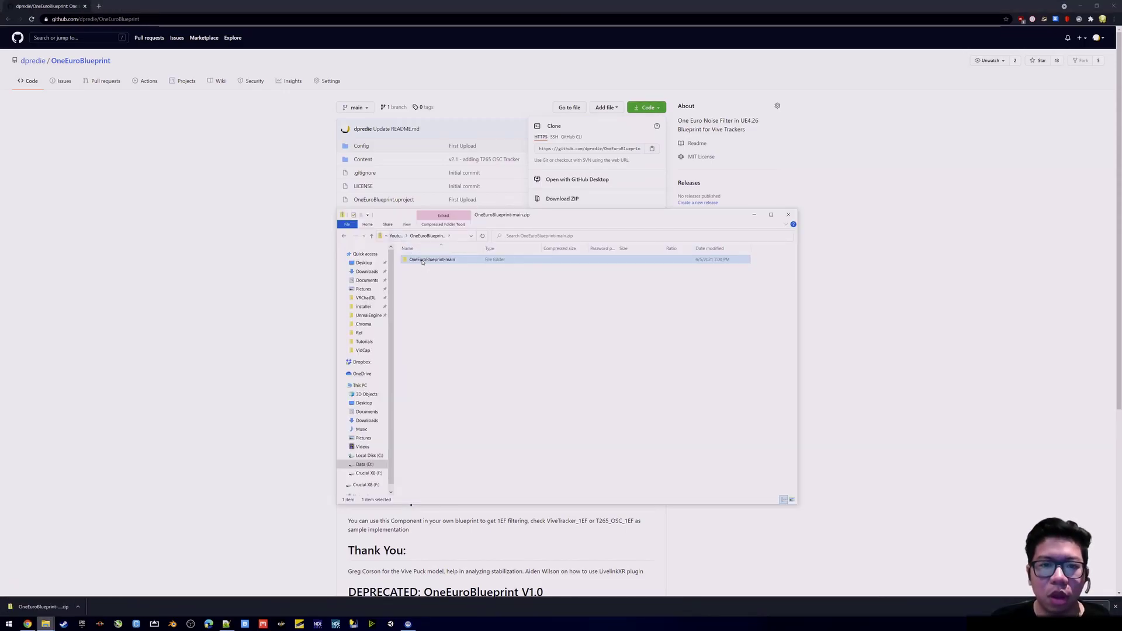
click(400, 237)
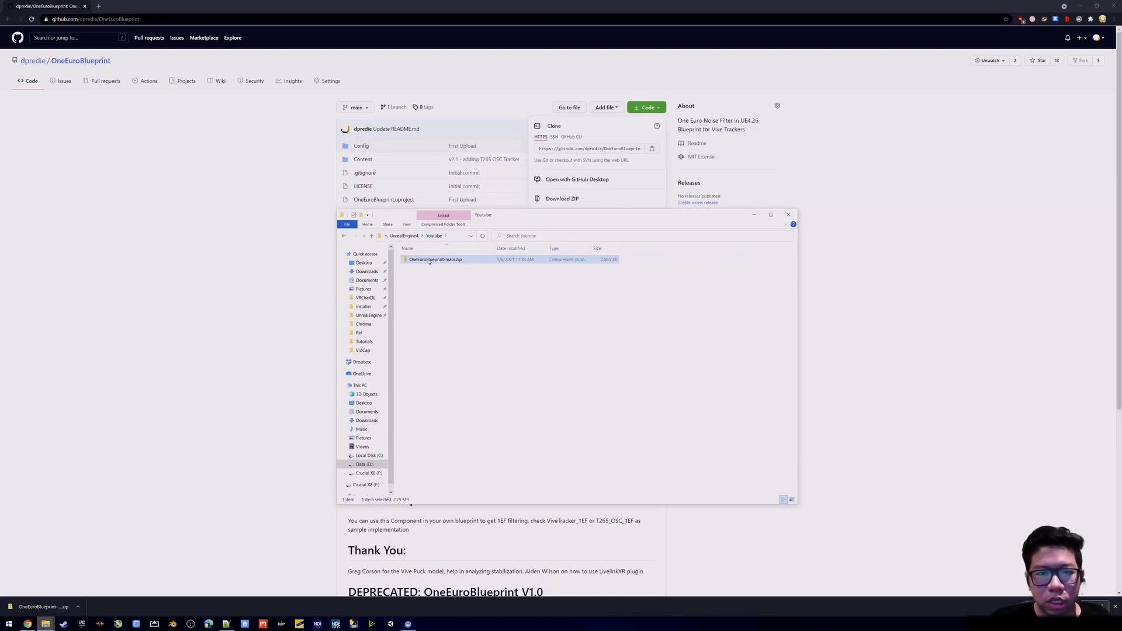
right_click(433, 260)
mouse_move(473, 304)
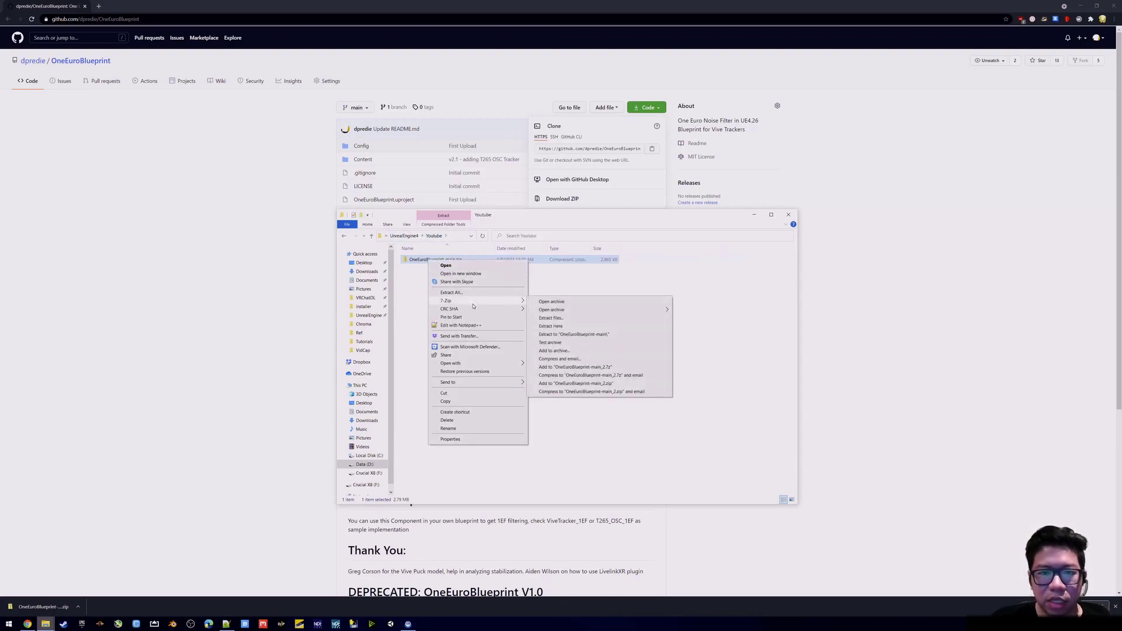
click(580, 327)
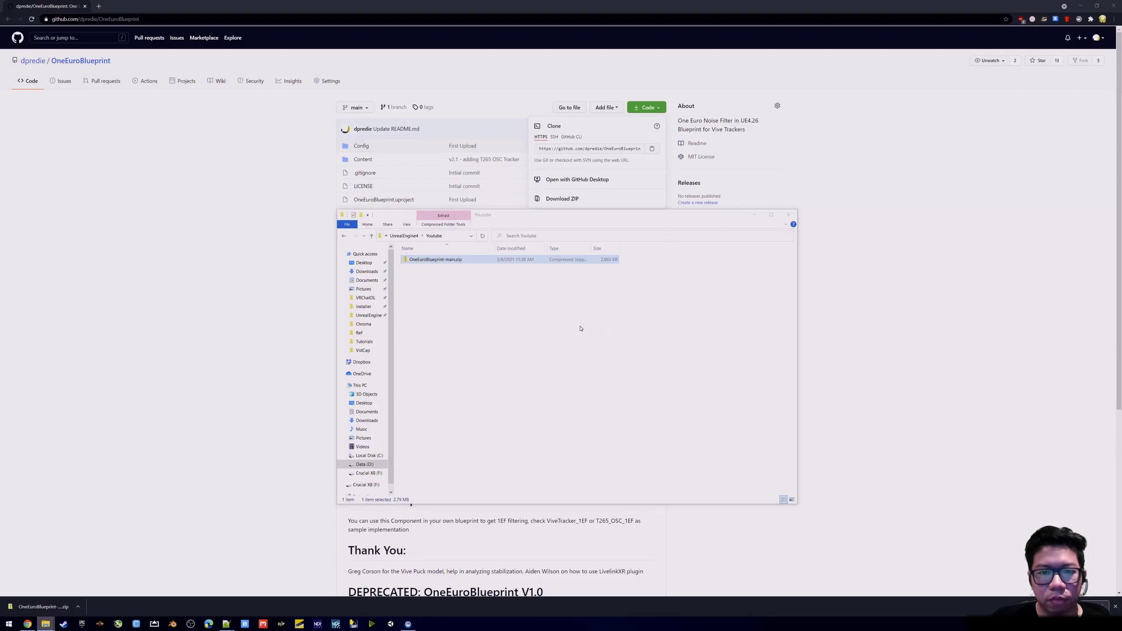
- Open the OneEuroBlueprint.uproject file from the extracted OneEuroBlueprint-main folder in Unreal Engine
double_click(446, 260)
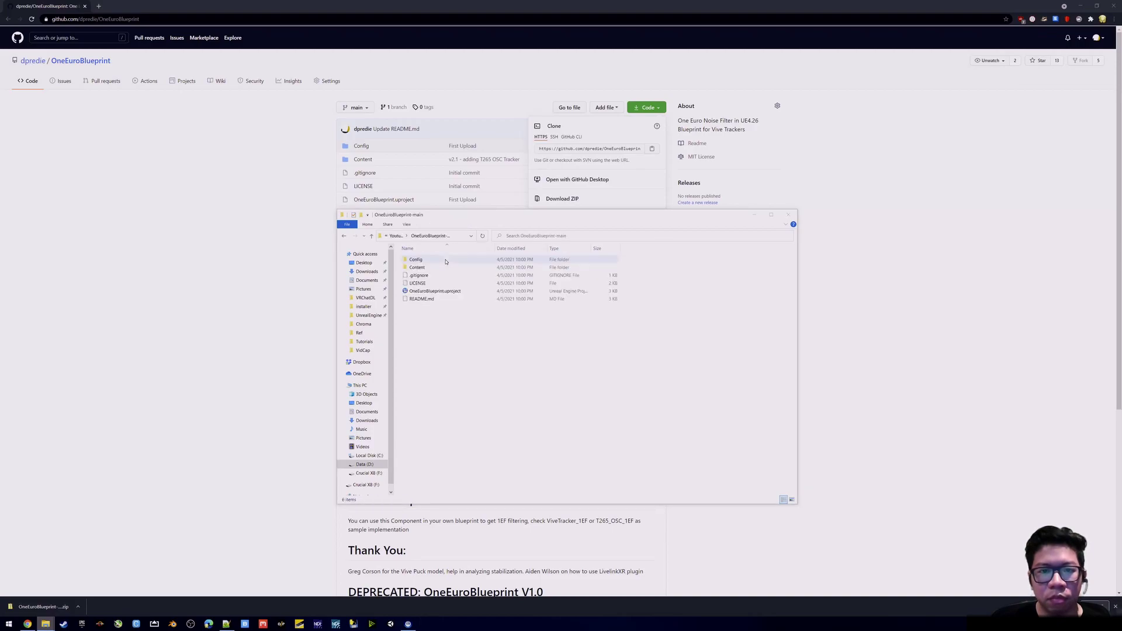
click(454, 291)
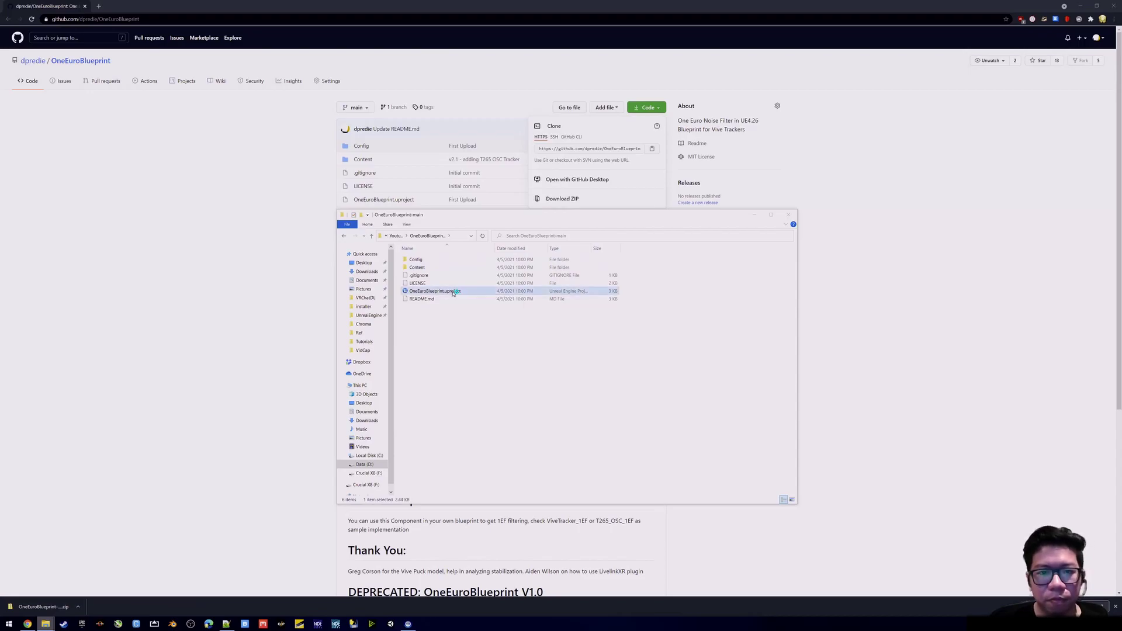
double_click(452, 292)
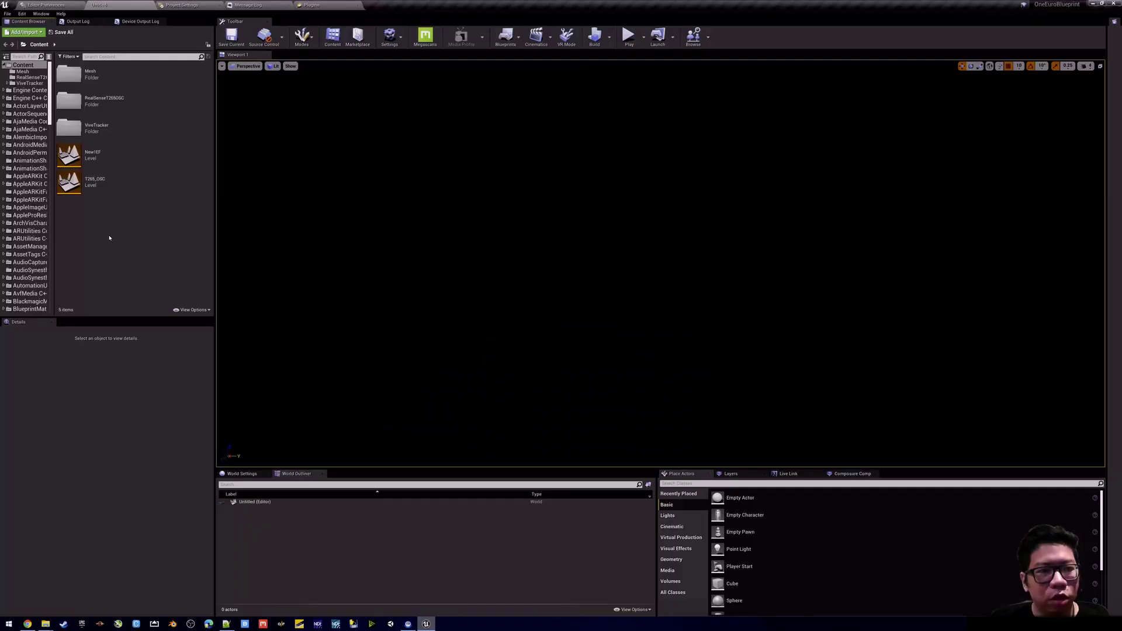
- Create a new level from the Default template
right_click(109, 238)
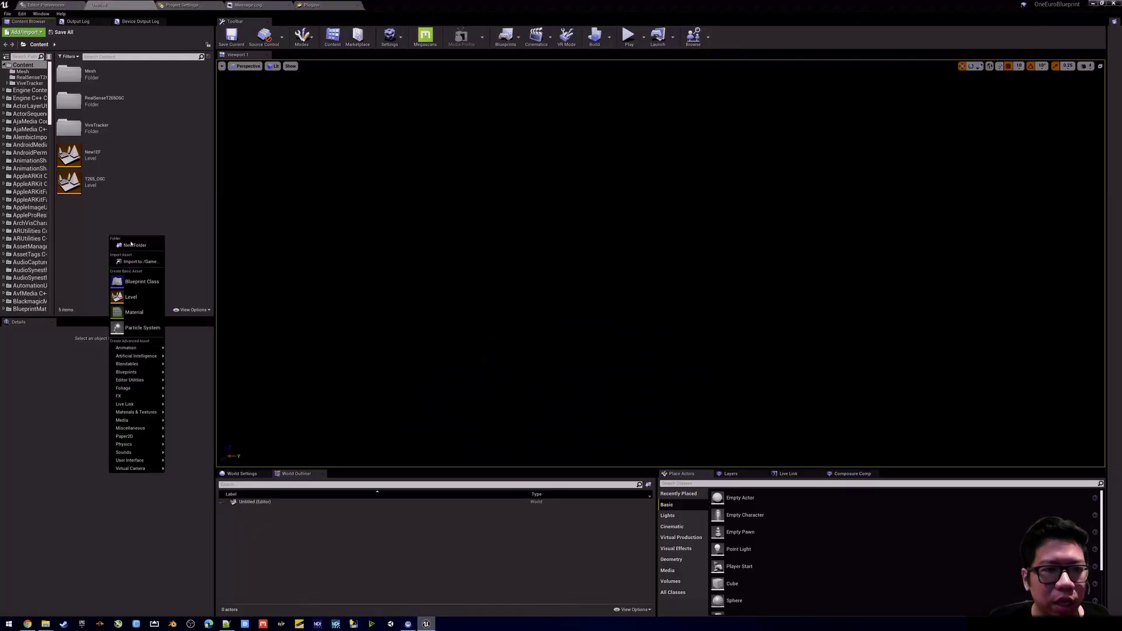
click(7, 15)
click(8, 14)
click(22, 14)
mouse_move(8, 14)
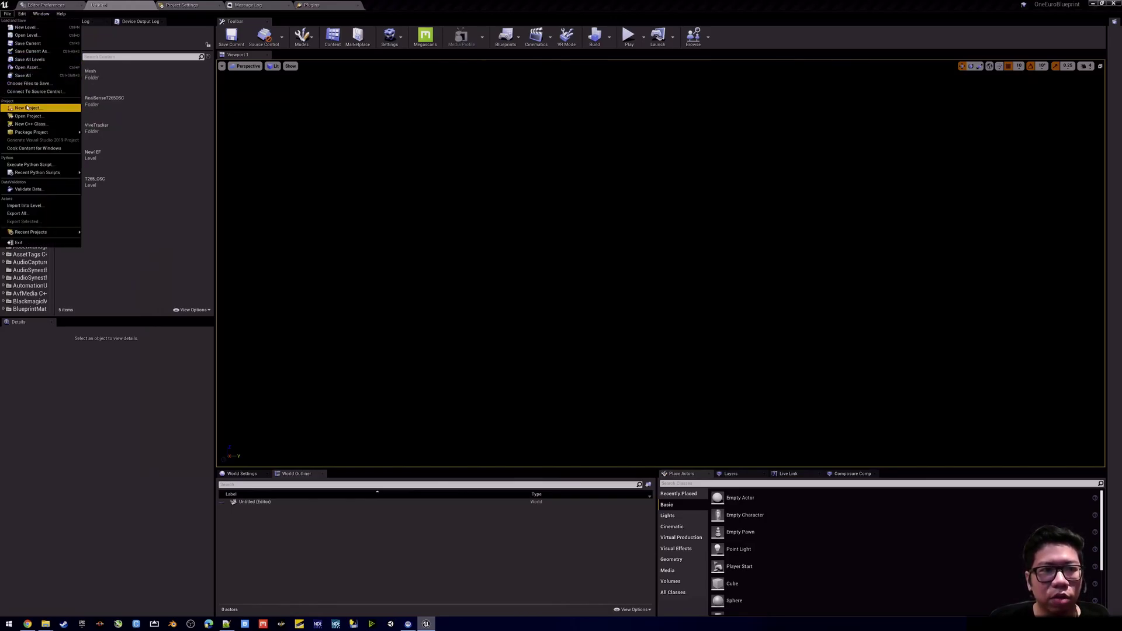
click(26, 27)
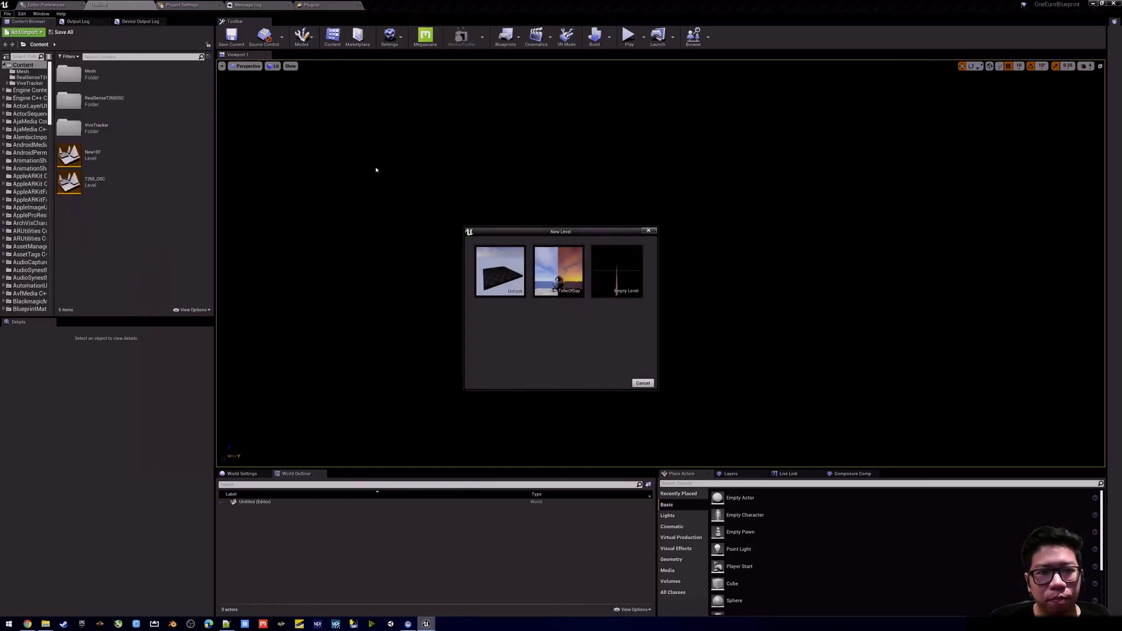
click(499, 279)
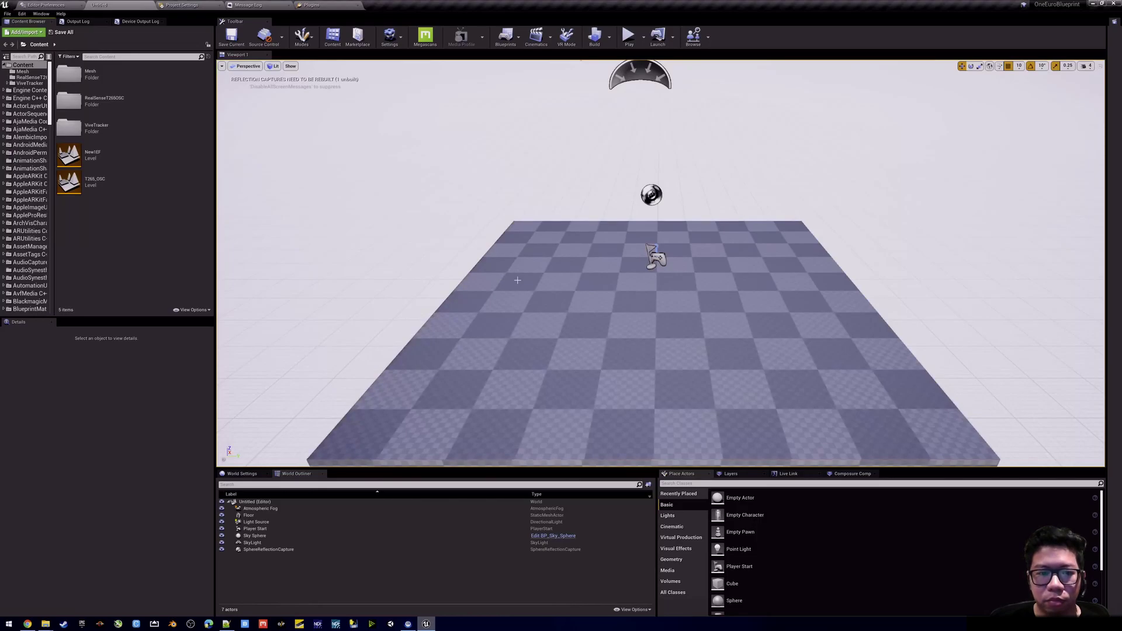
- Save the new level as Youtube in the Content folder
key(ctrl+s)
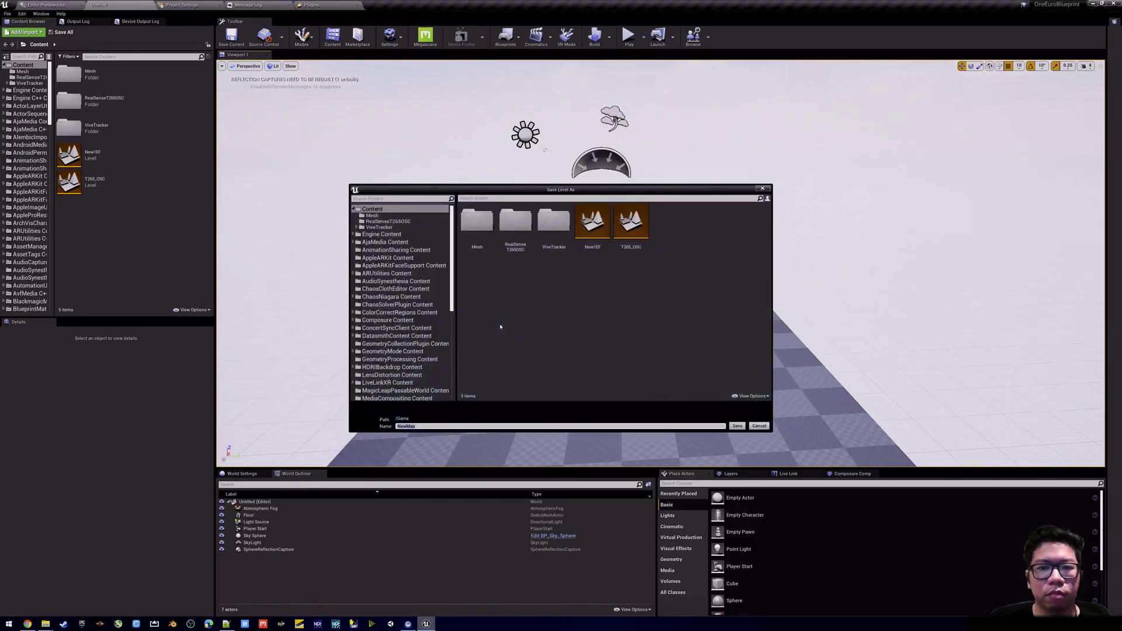
text(Youtube)
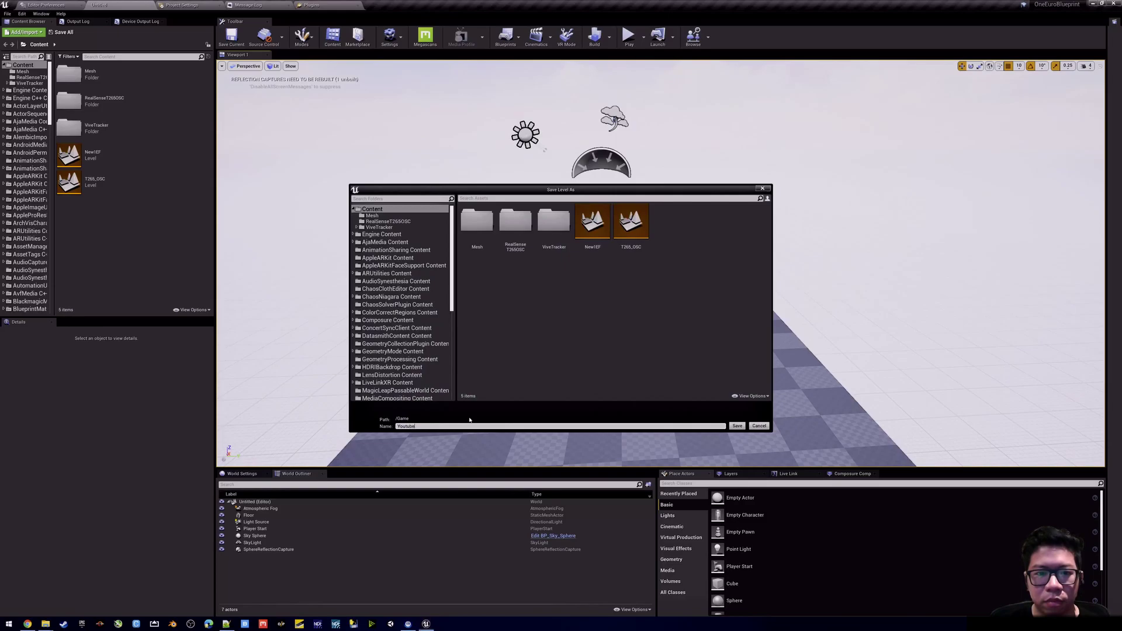
key(Return)
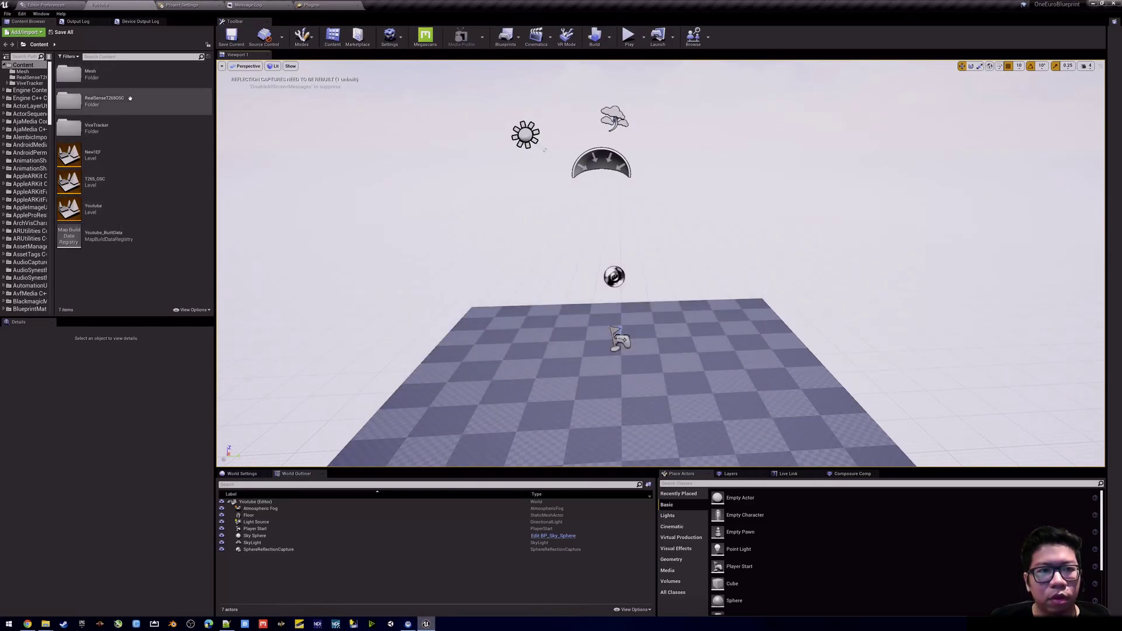
- Place TrackerOffseter_1EF and ViveTracker_1EF from the ViveTracker/1EF folder in the level and reset their location to the origin
double_click(127, 130)
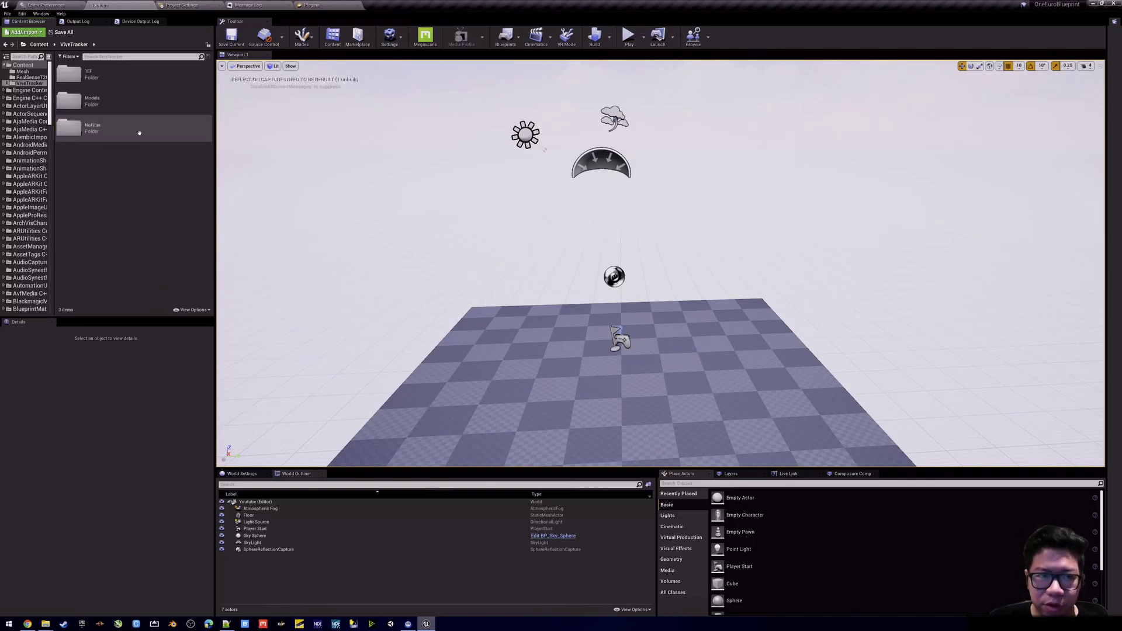
double_click(133, 80)
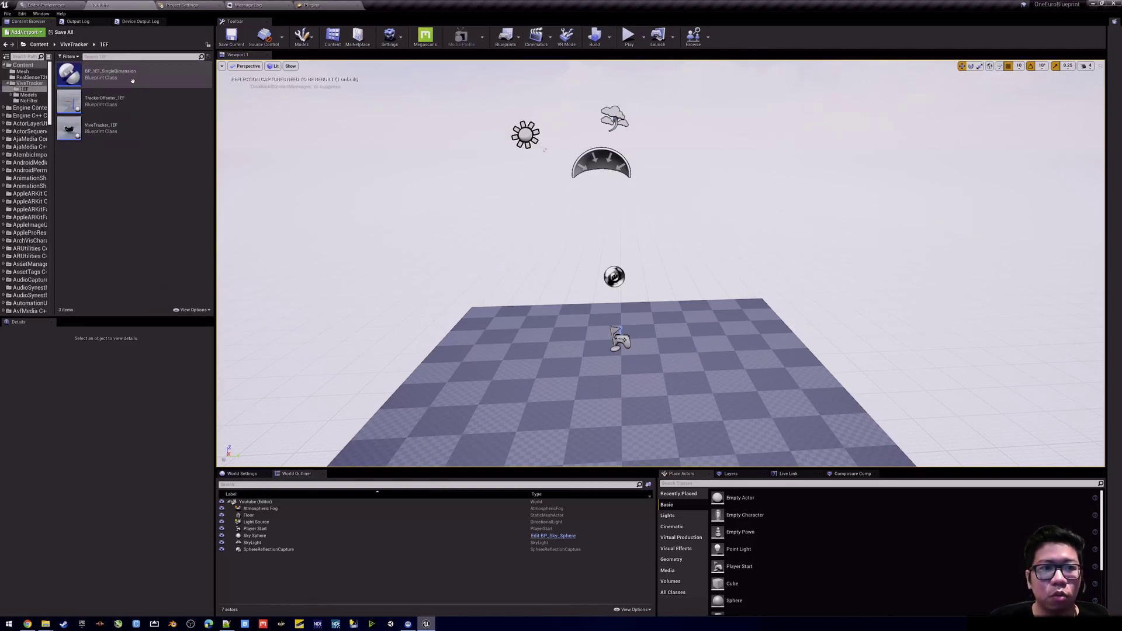
click(157, 128)
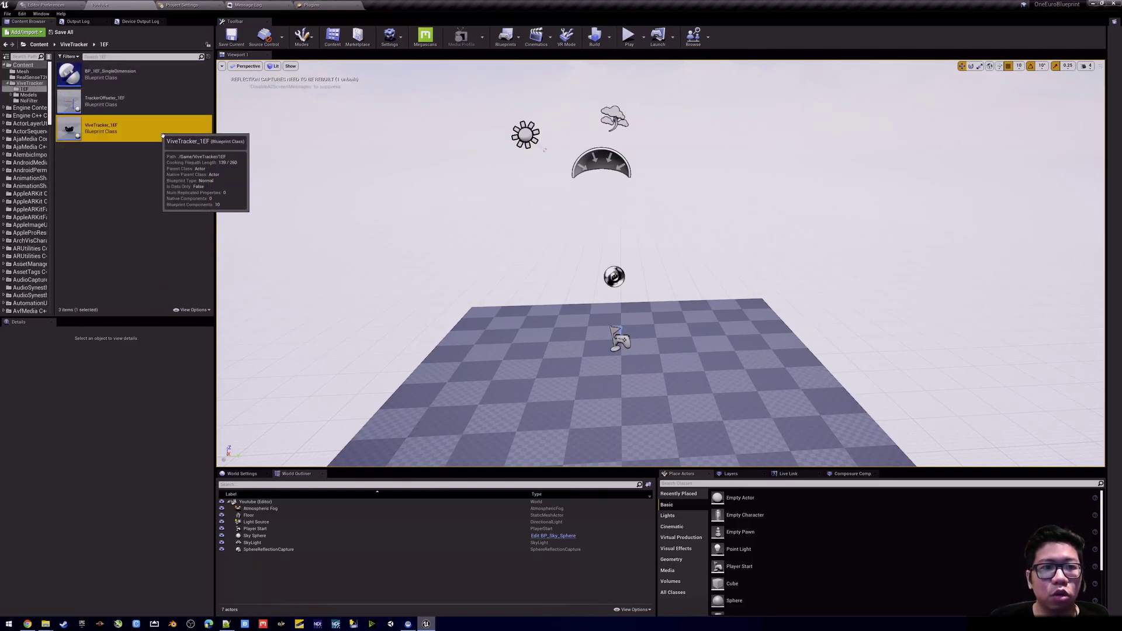
ctrl+click(153, 104)
drag(153, 142, 527, 380)
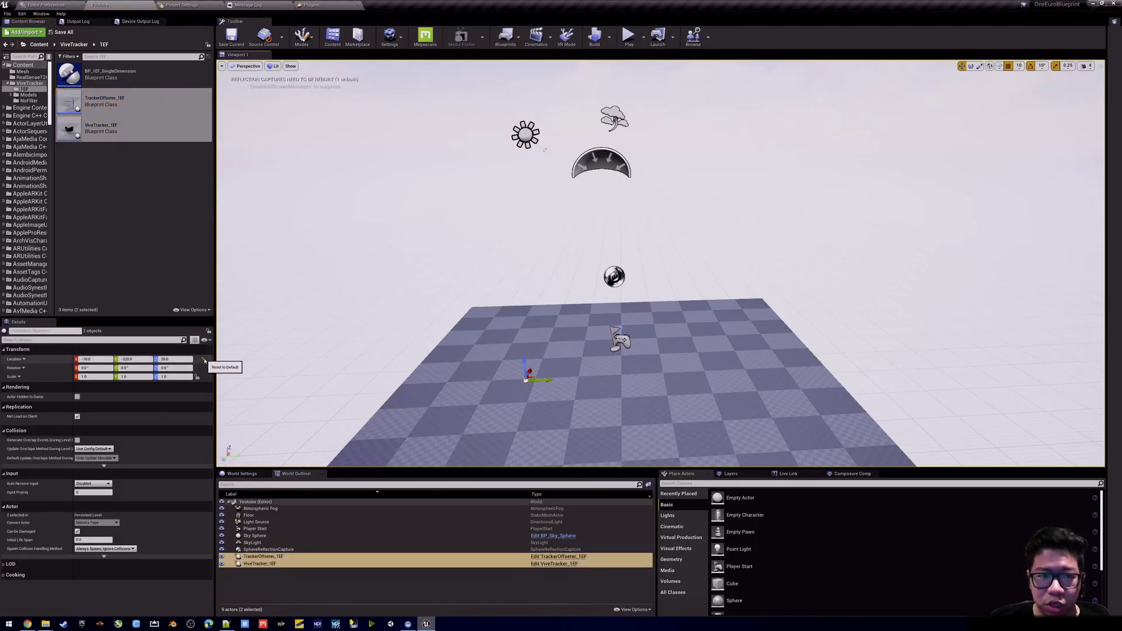
click(202, 358)
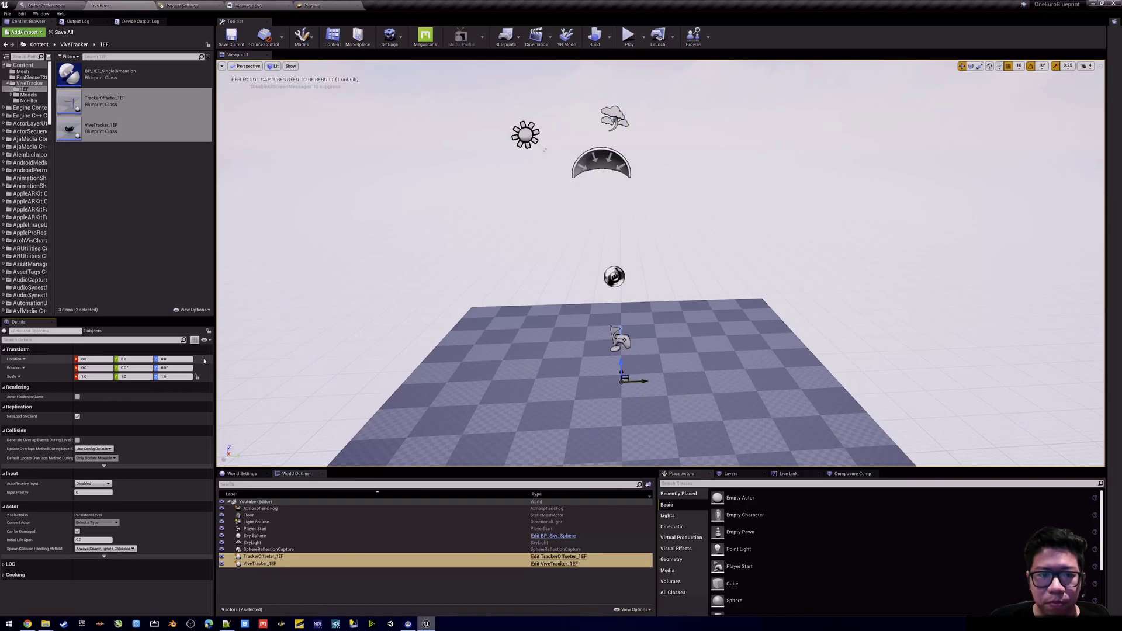
- Move the two tracker actors into a new World Outliner folder named Tracker
right_click(286, 557)
mouse_move(308, 557)
click(409, 556)
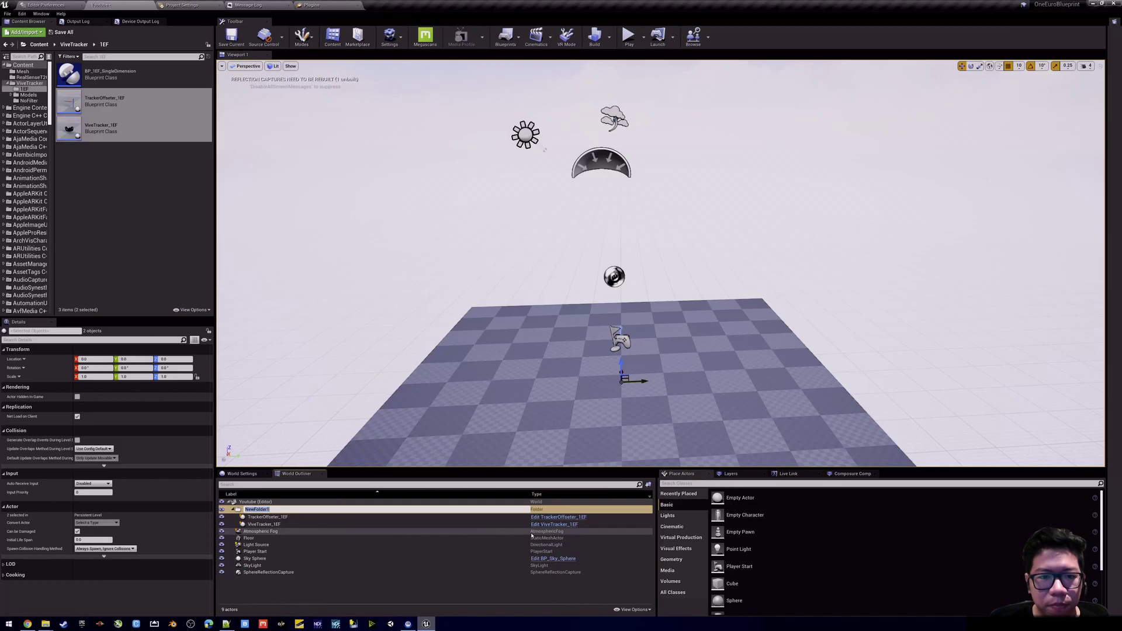
text(Tracker)
key(Return)
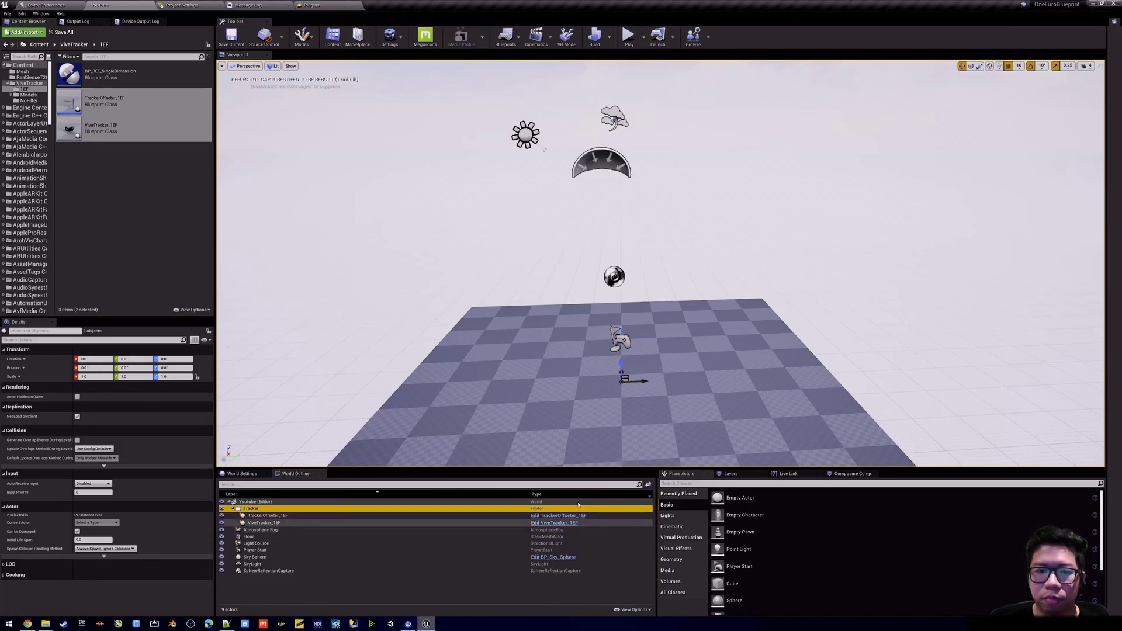
- Find the Cine Camera Actor among the placeable actors and add one to the level near the floor's front edge
click(783, 484)
text(Cin)
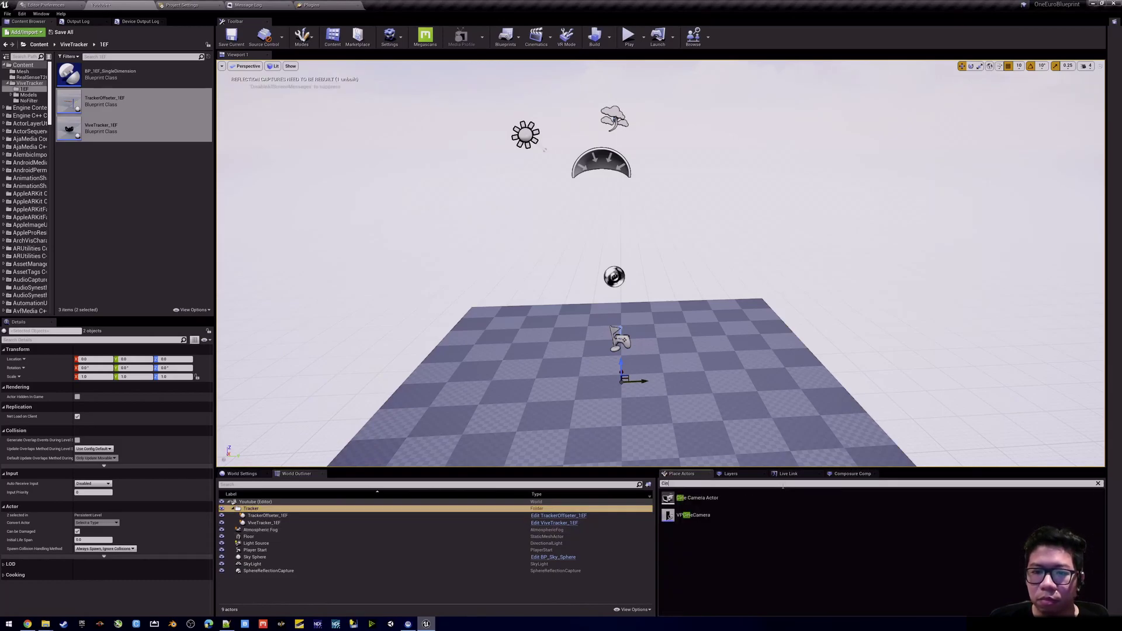
text(ema)
key(BackSpace)
key(BackSpace)
drag(697, 498, 659, 438)
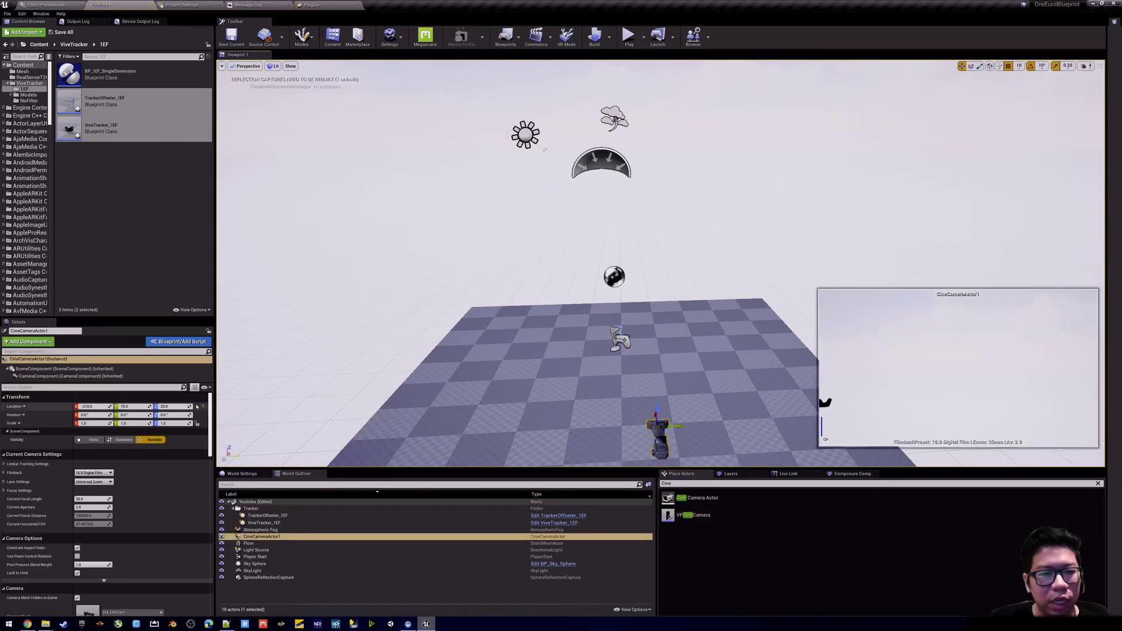
- Reset the cine camera's location to the origin and move the camera into the Tracker folder
click(196, 406)
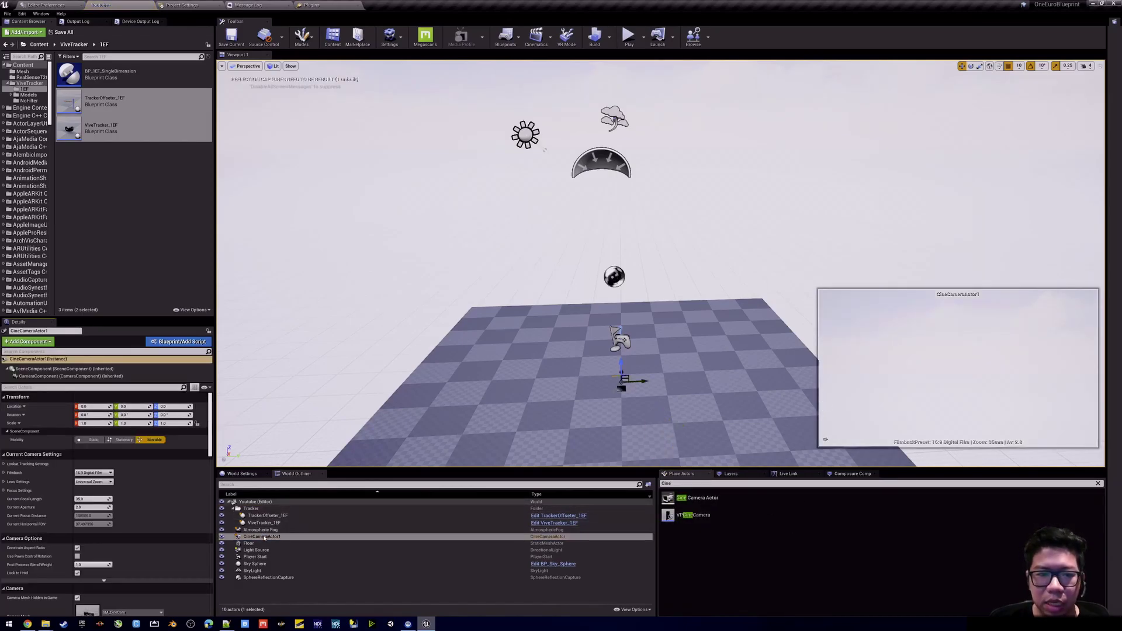
drag(264, 536, 253, 509)
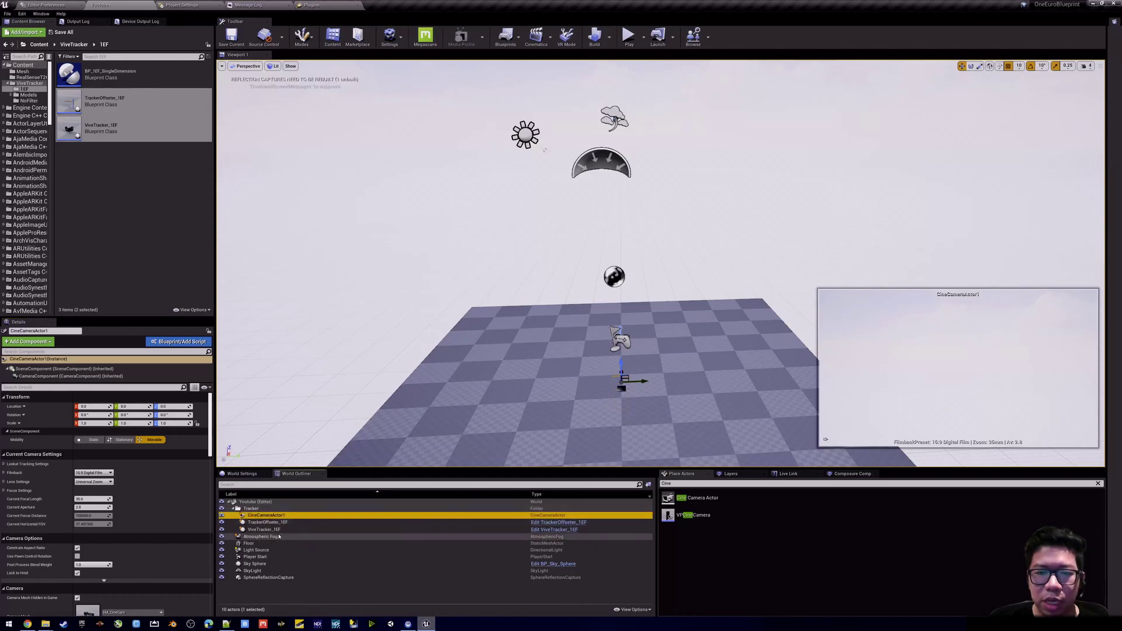
- Set TrackerOffseter_1EF's Parent to ViveTracker_1EF and its Child to CineCameraActor1, and expand its Offset settings
click(284, 523)
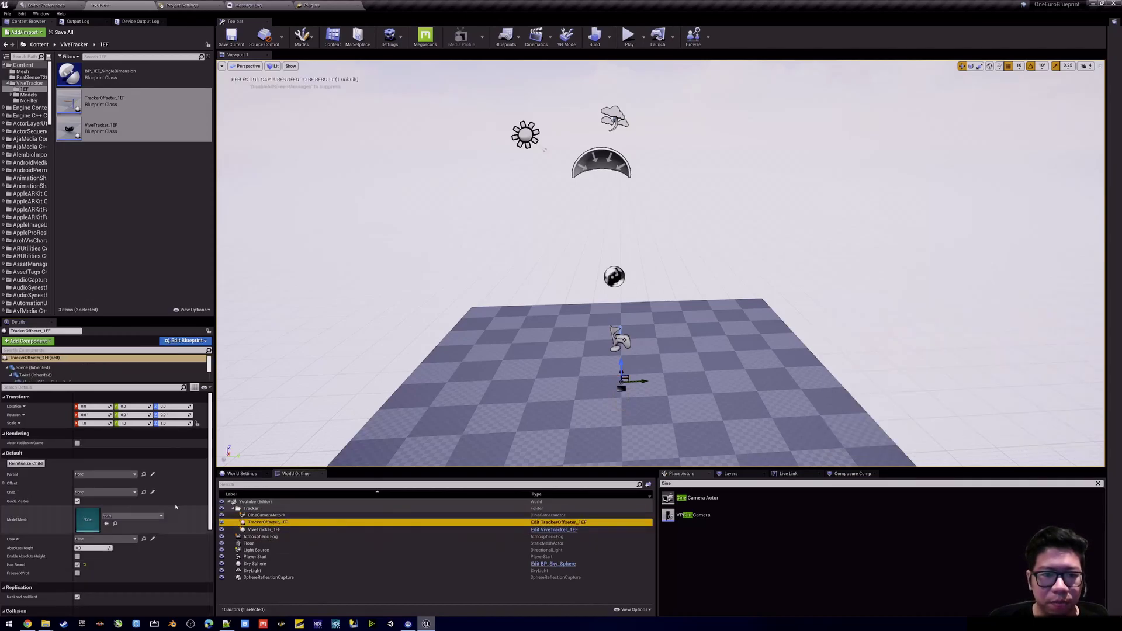
click(105, 474)
click(133, 389)
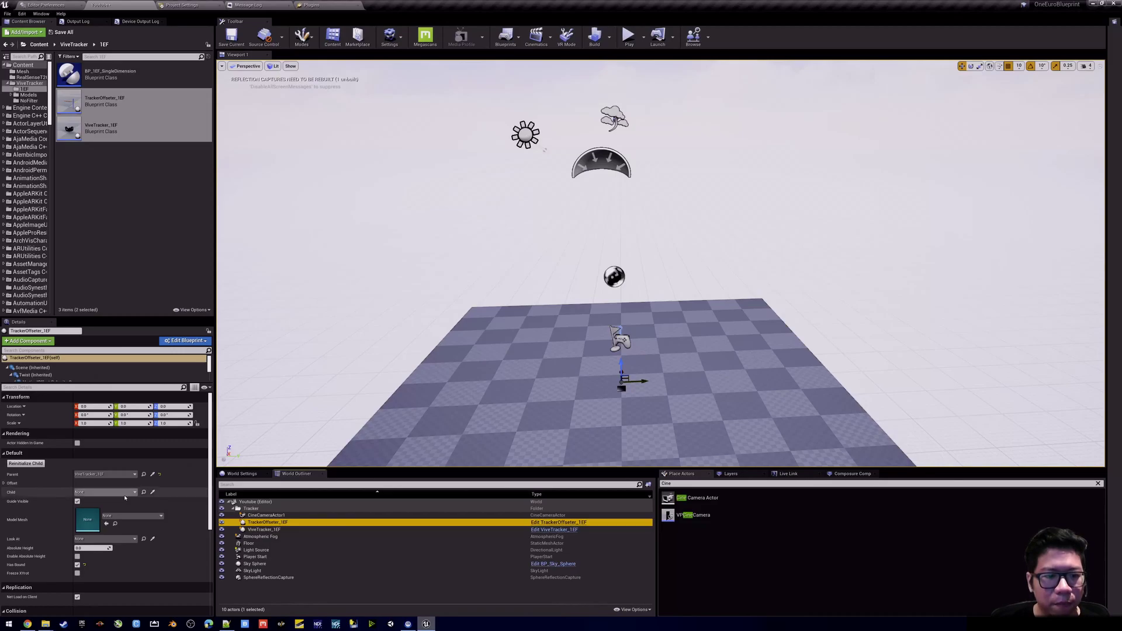
click(117, 474)
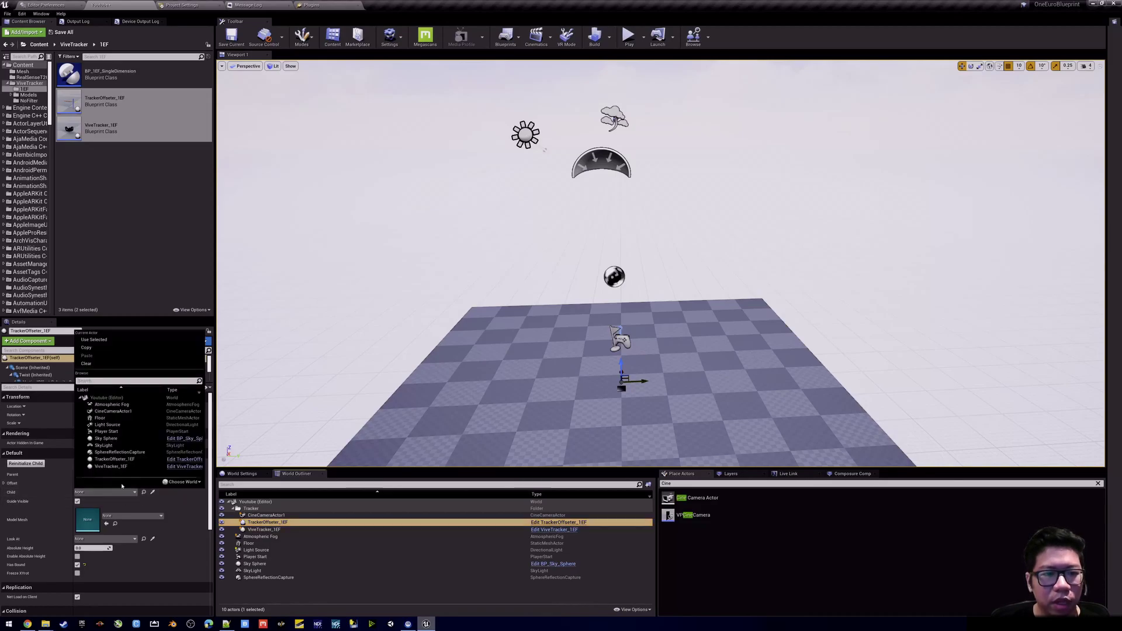
click(112, 411)
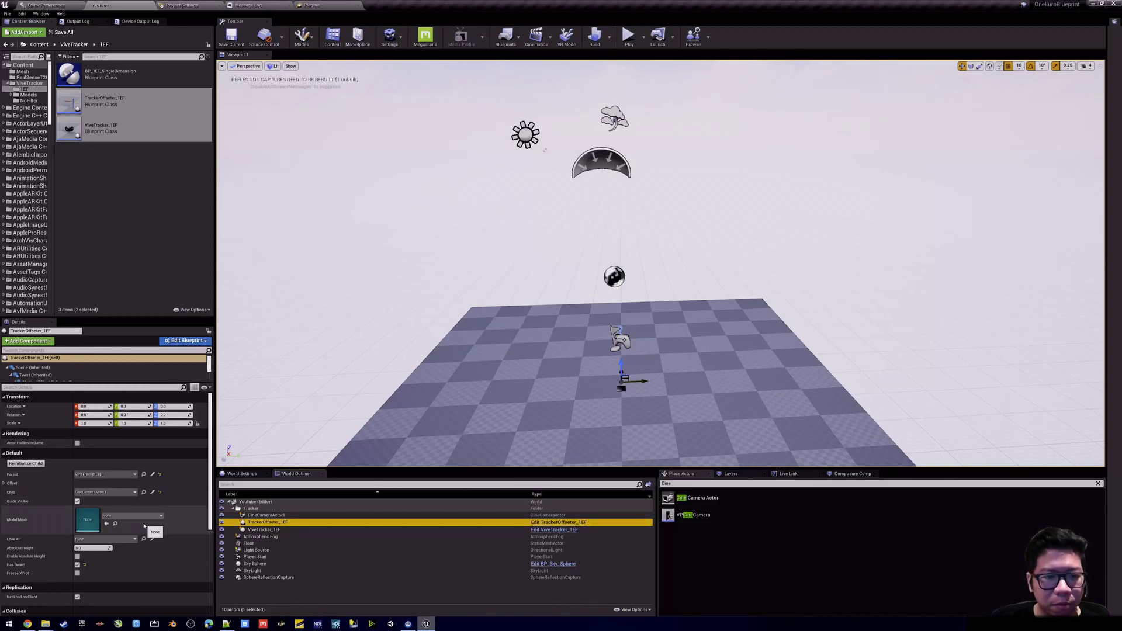
click(3, 483)
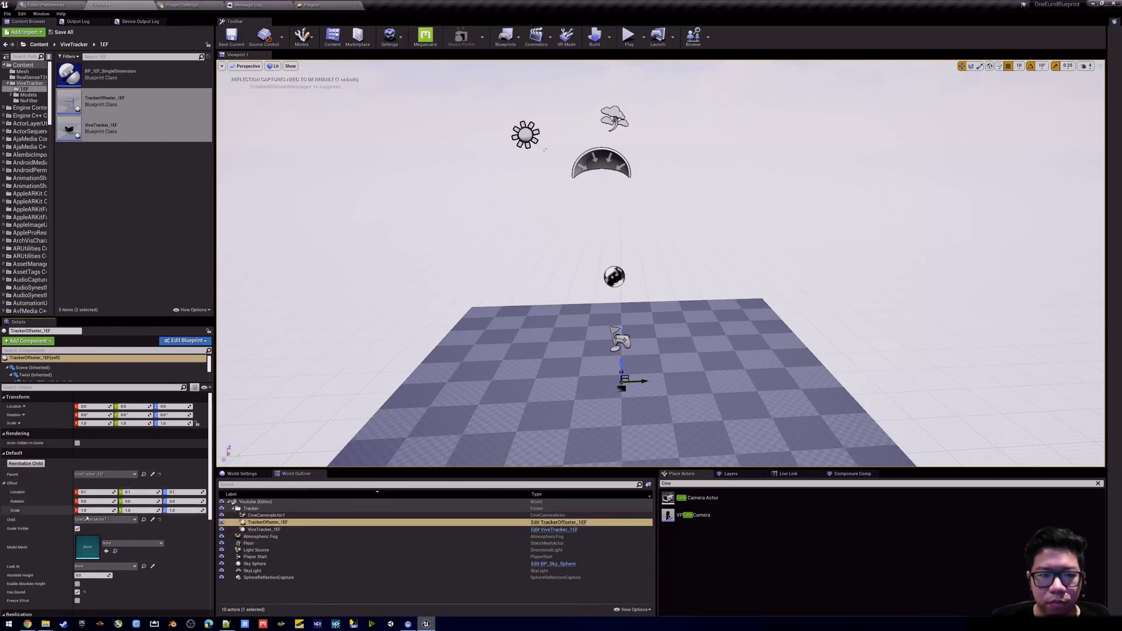
- Select the ViveTracker_1EF actor and add a LiveLinkXR source to Live Link
click(270, 530)
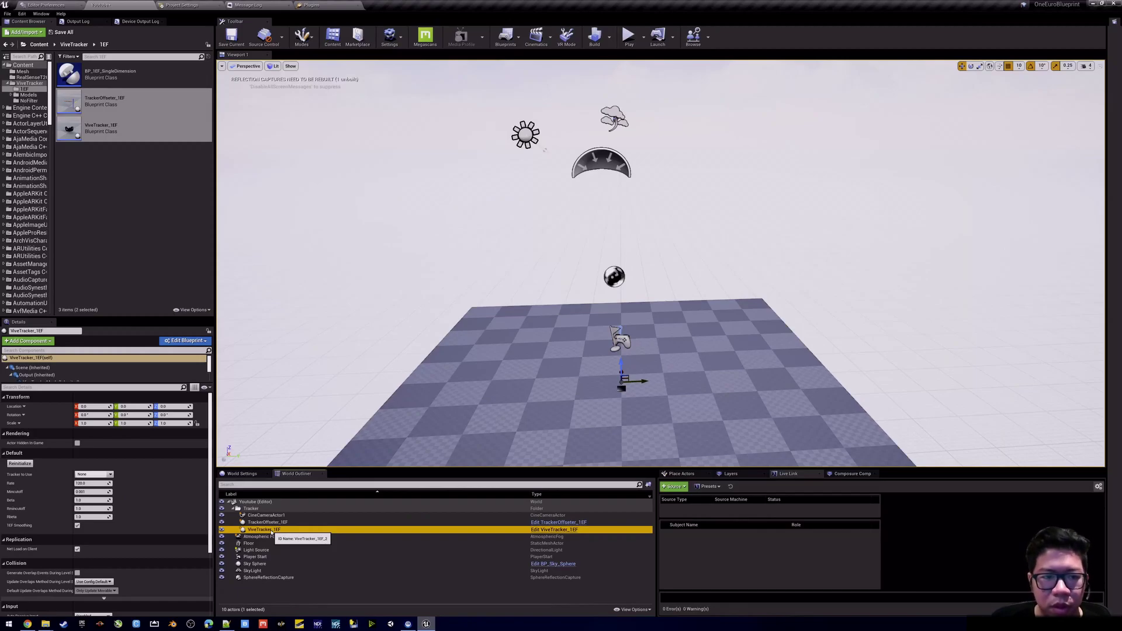
click(674, 487)
mouse_move(690, 510)
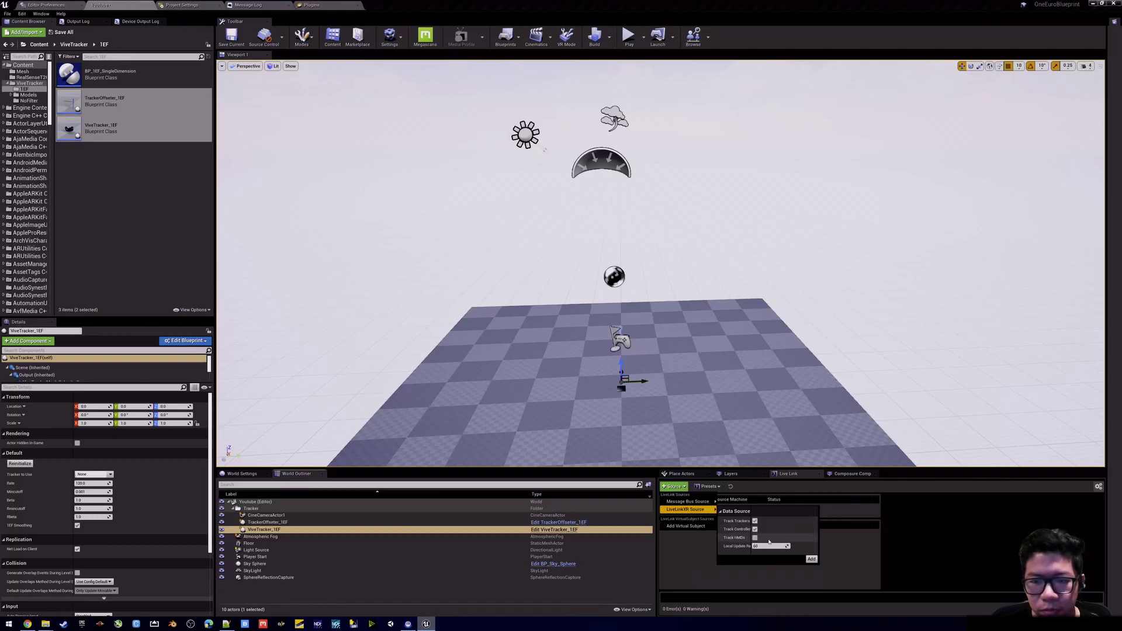
click(811, 559)
click(727, 507)
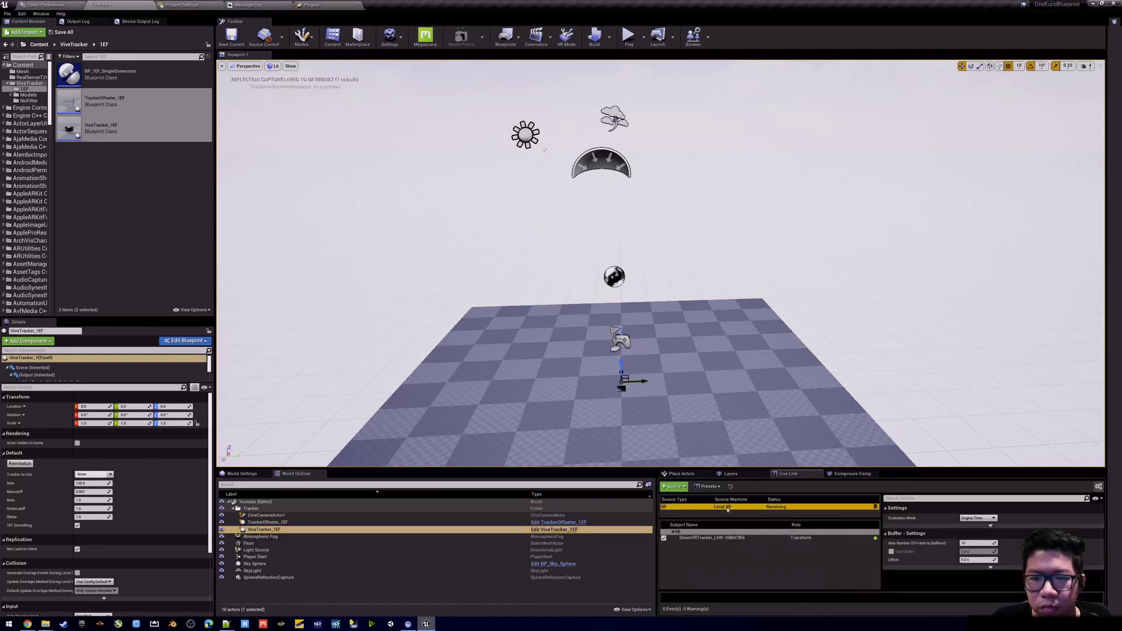
- Add a Transform Axis Switch pre-processor to the SteamVR tracker subject in Live Link and expand its settings
click(722, 538)
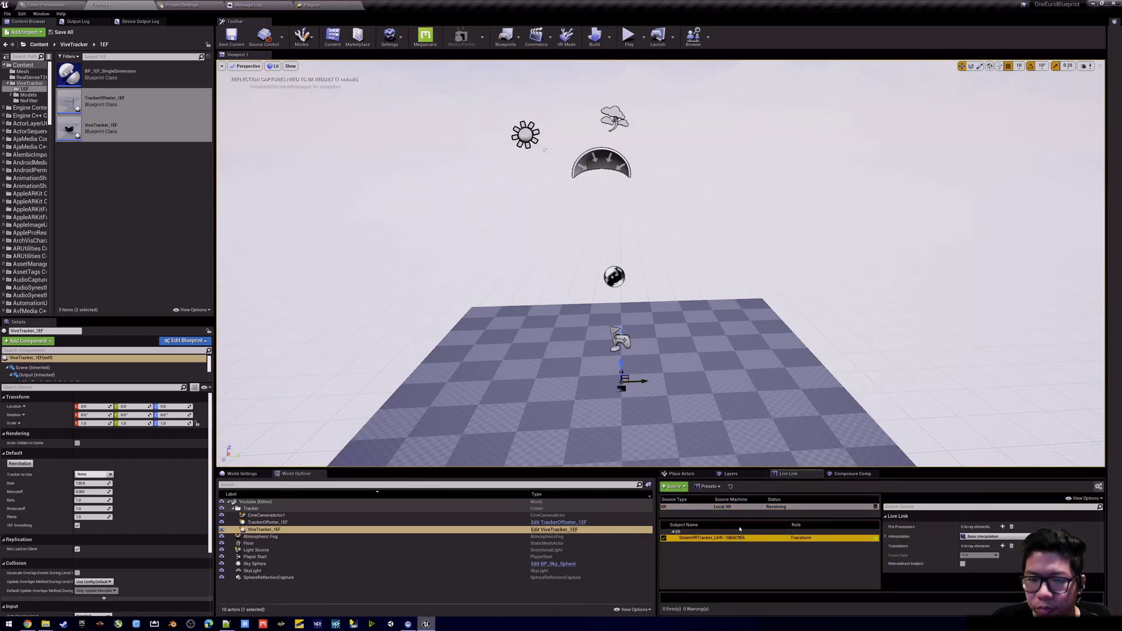
click(1002, 526)
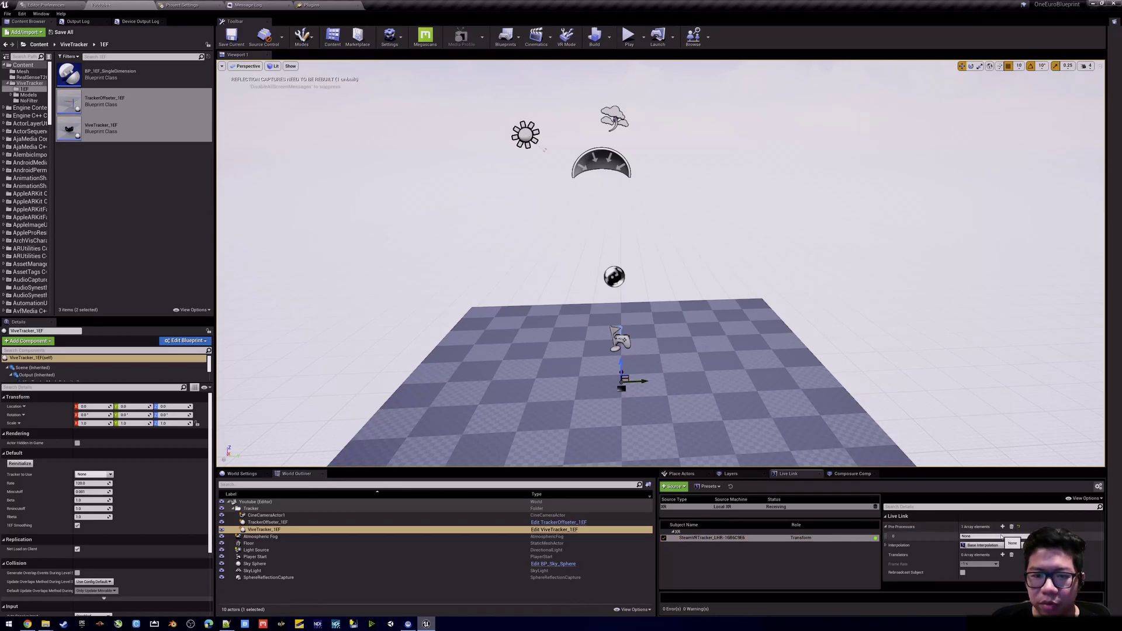
click(1000, 536)
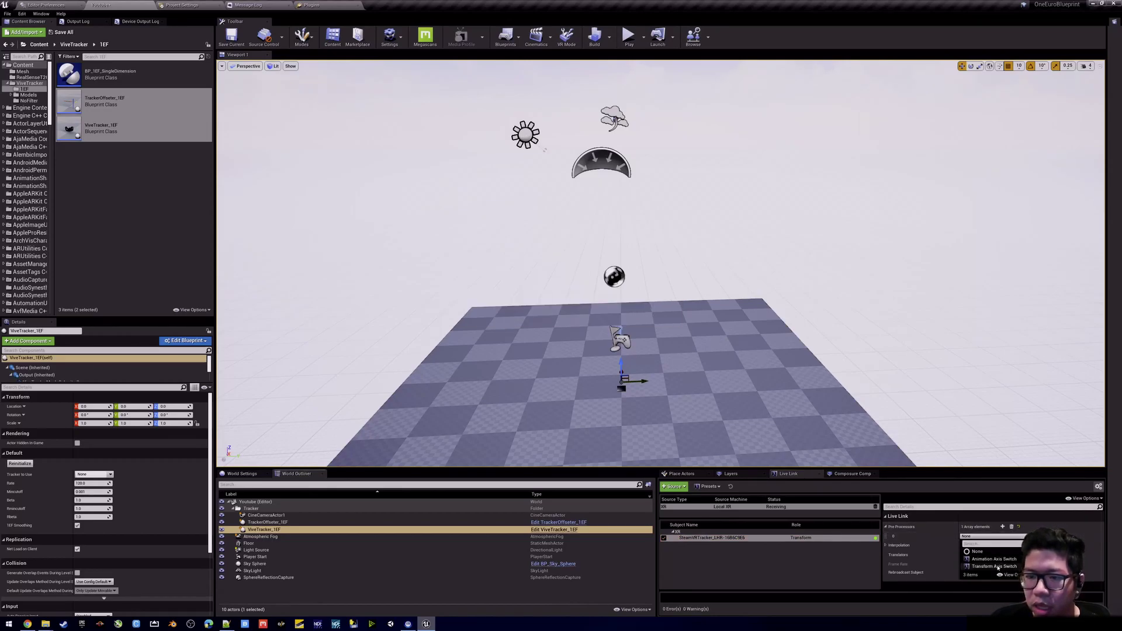
click(918, 534)
click(888, 537)
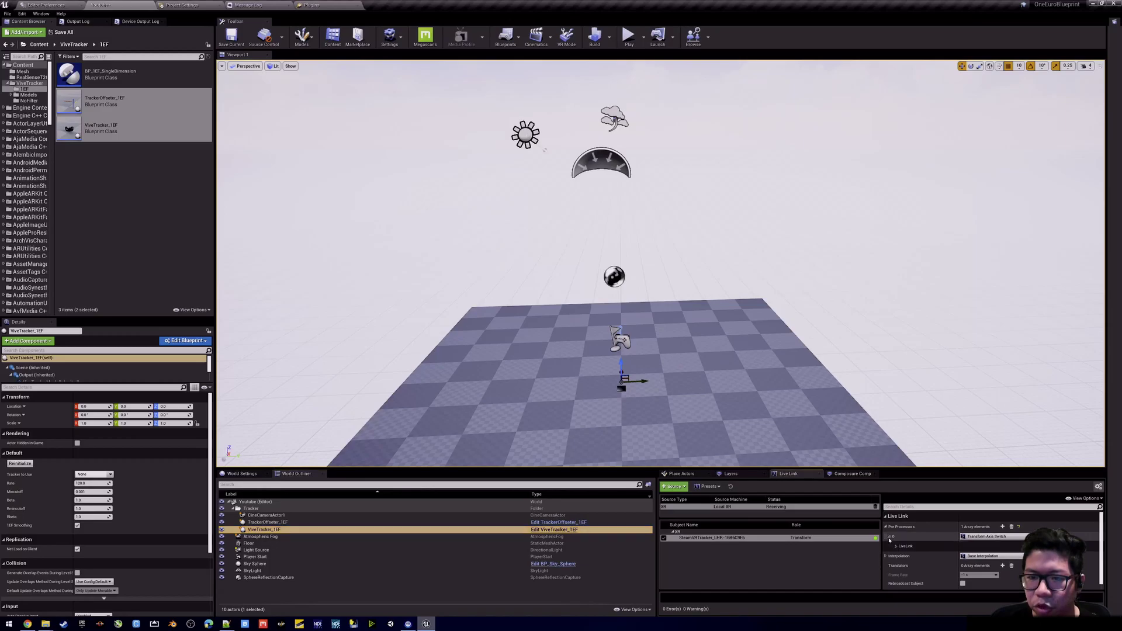
- Set the pre-processor's Orientation Axis X to Z-Axis and its Orientation Axis Z to X-Axis
click(896, 546)
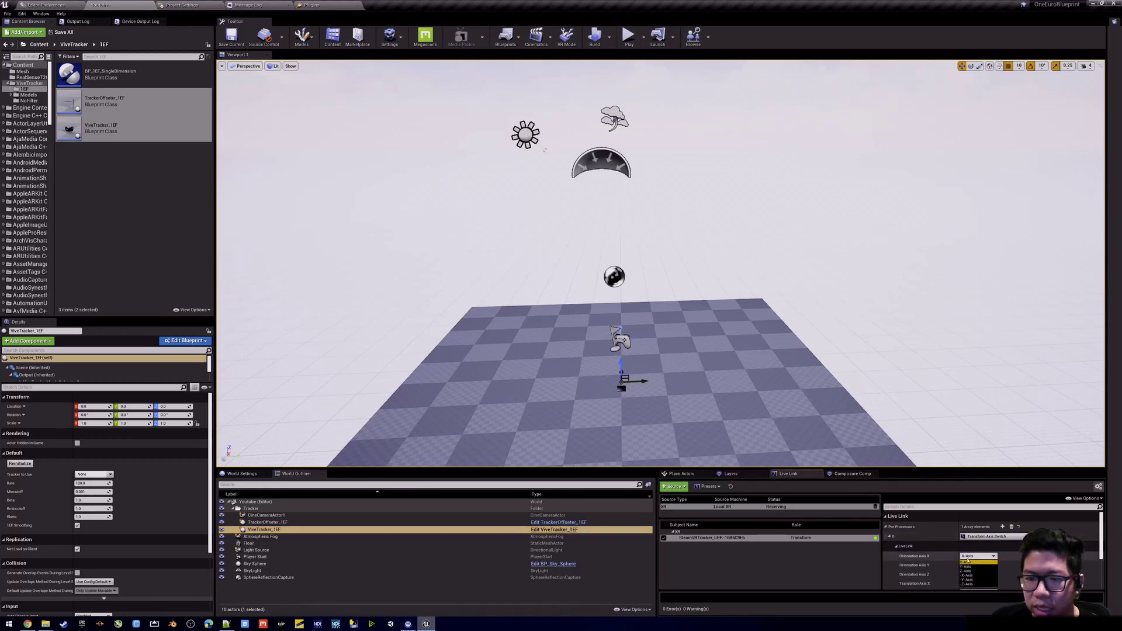
click(976, 574)
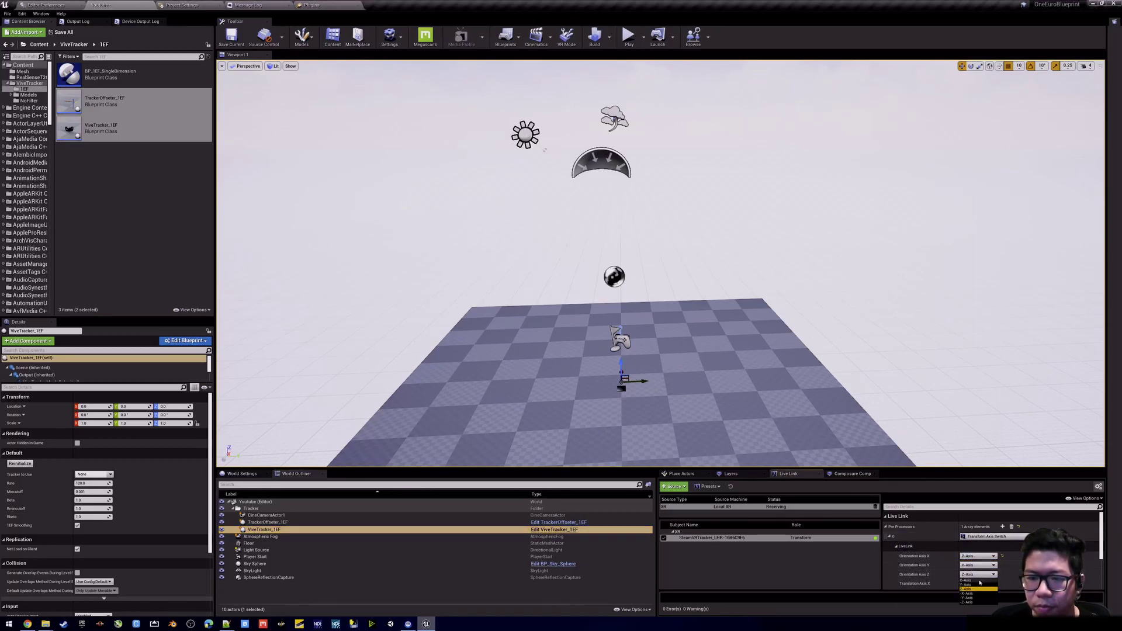
click(973, 582)
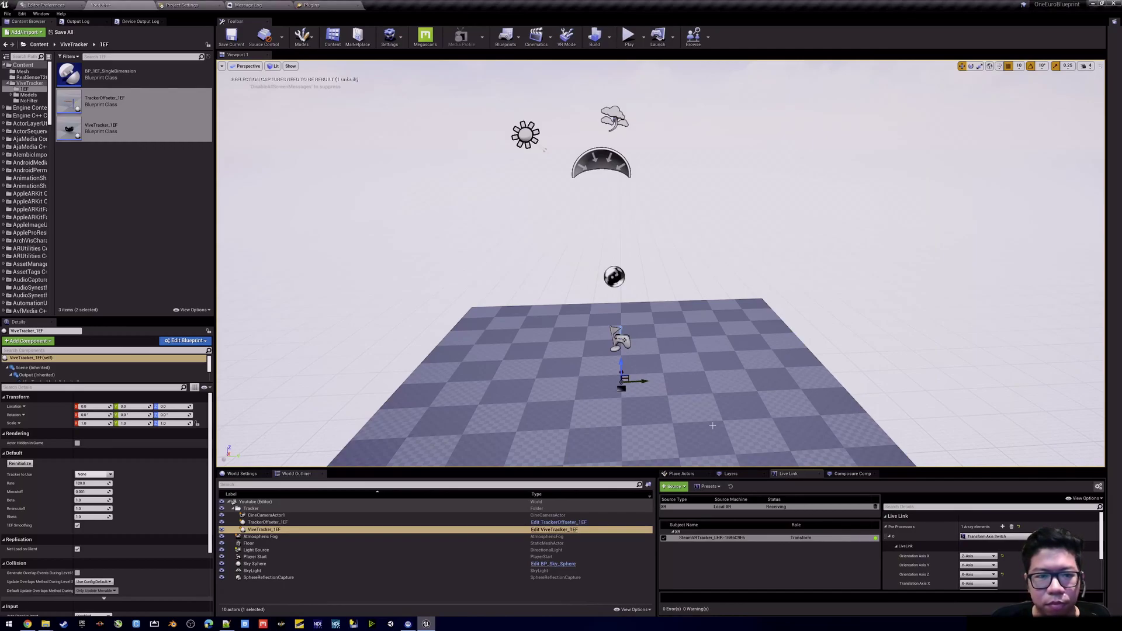
- Set ViveTracker_1EF's Tracker to Use to the SteamVR tracker subject and reinitialize the actor
right_drag(712, 425, 619, 413)
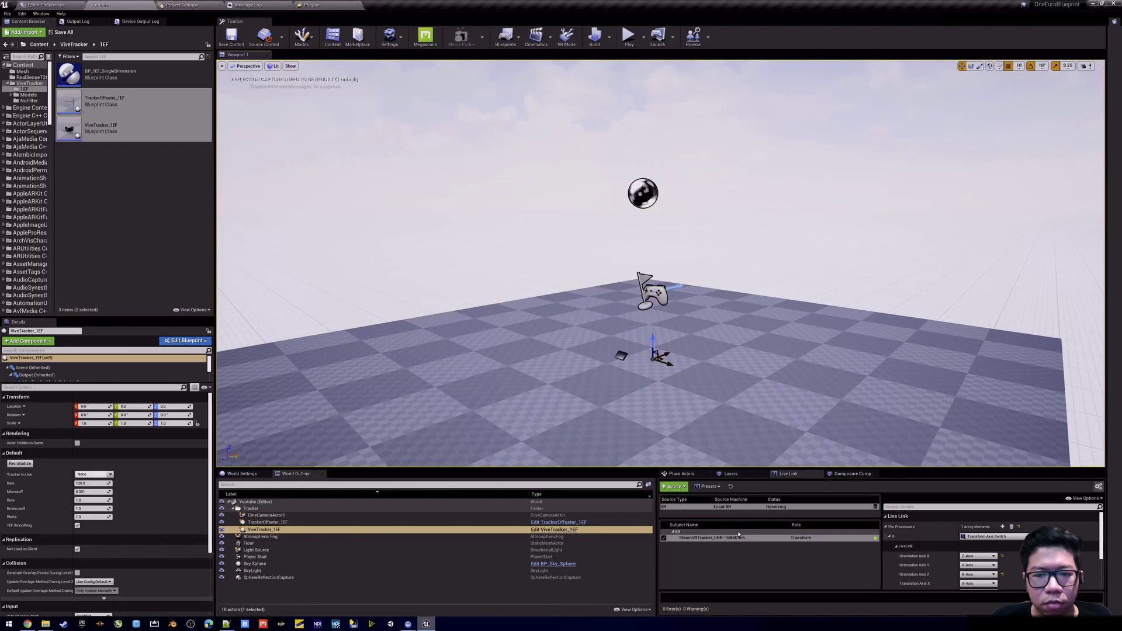
click(109, 475)
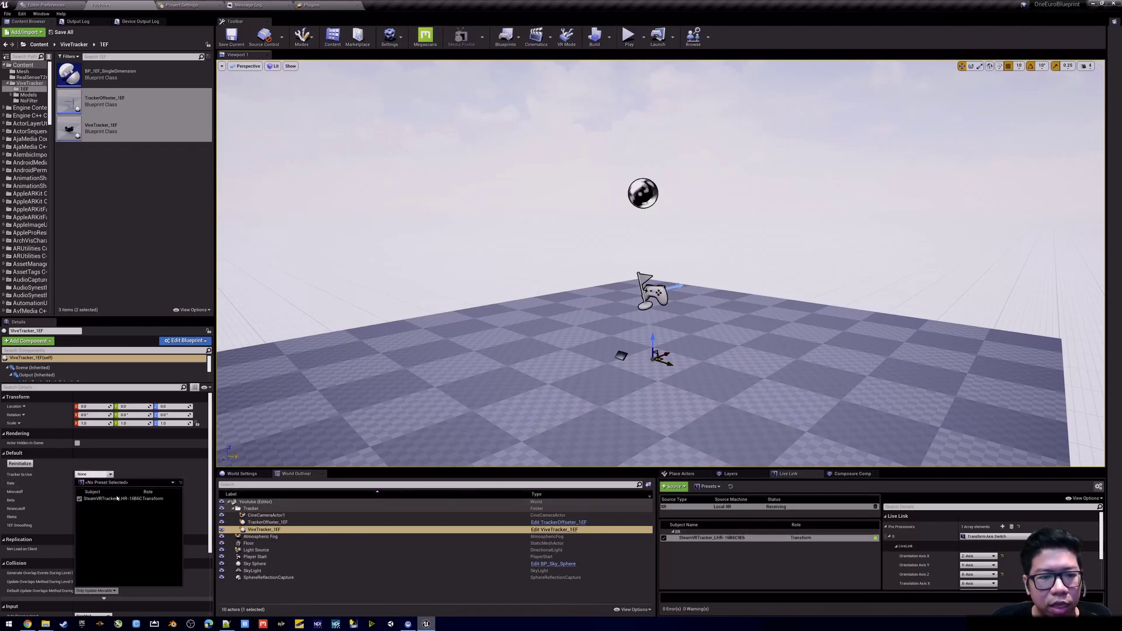
click(116, 499)
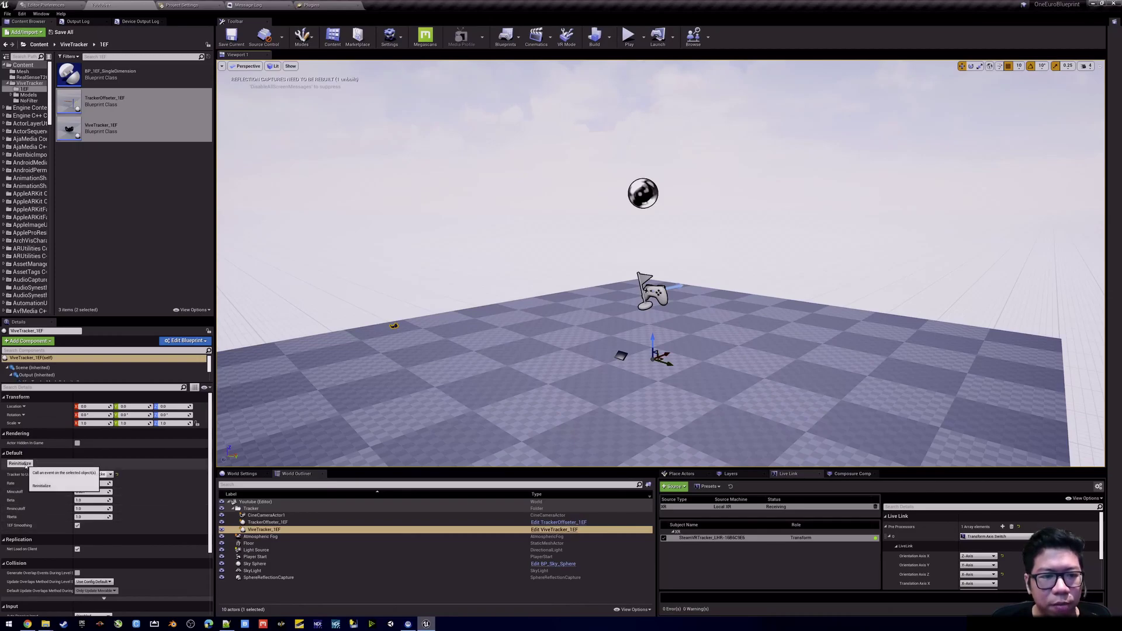
- Examine the tracker model in the level from close range
right_drag(456, 304, 423, 310)
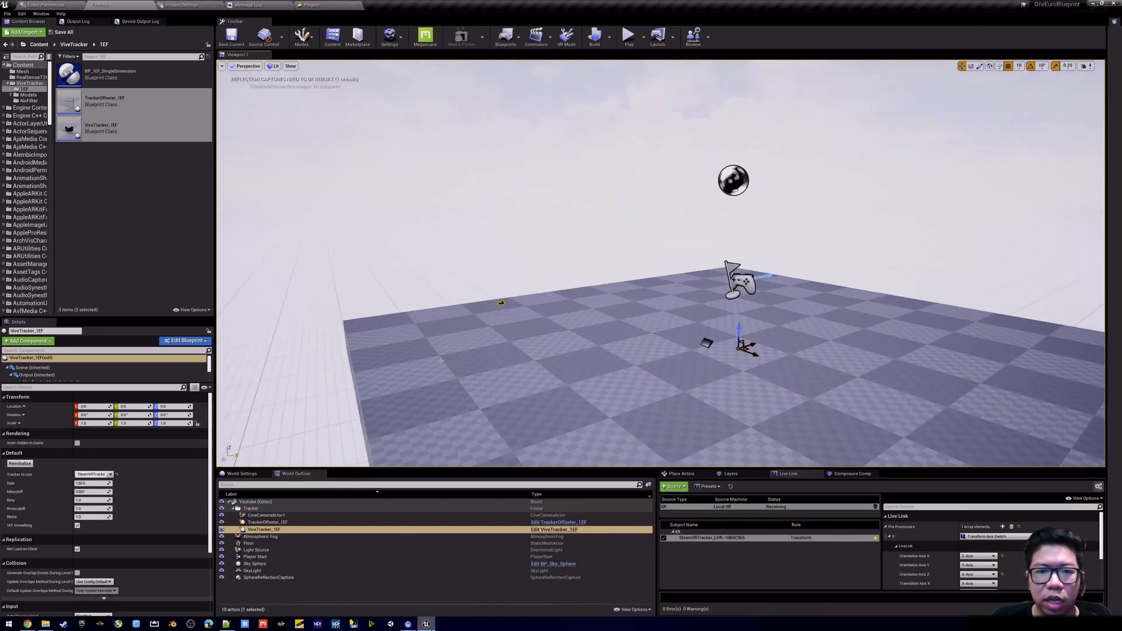
key(w)
right_drag(456, 345, 391, 350)
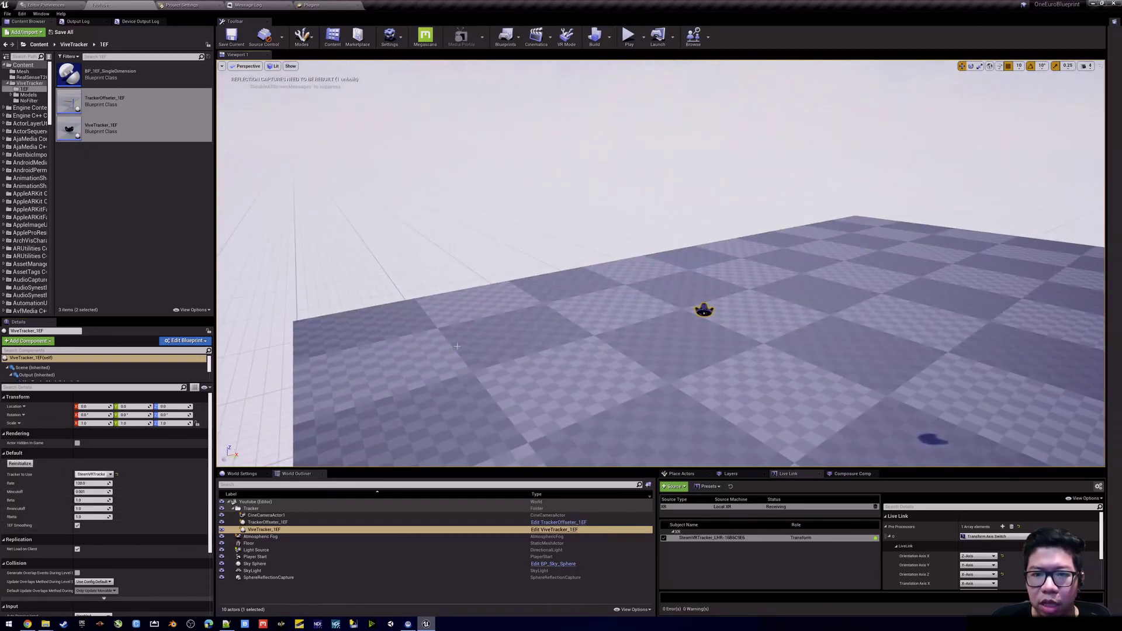
mouse_move(466, 358)
right_down()
mouse_move(494, 345)
mouse_move(479, 361)
right_up()
key(w)
key(s)
key(s)
key(w)
key(s)
key(w)
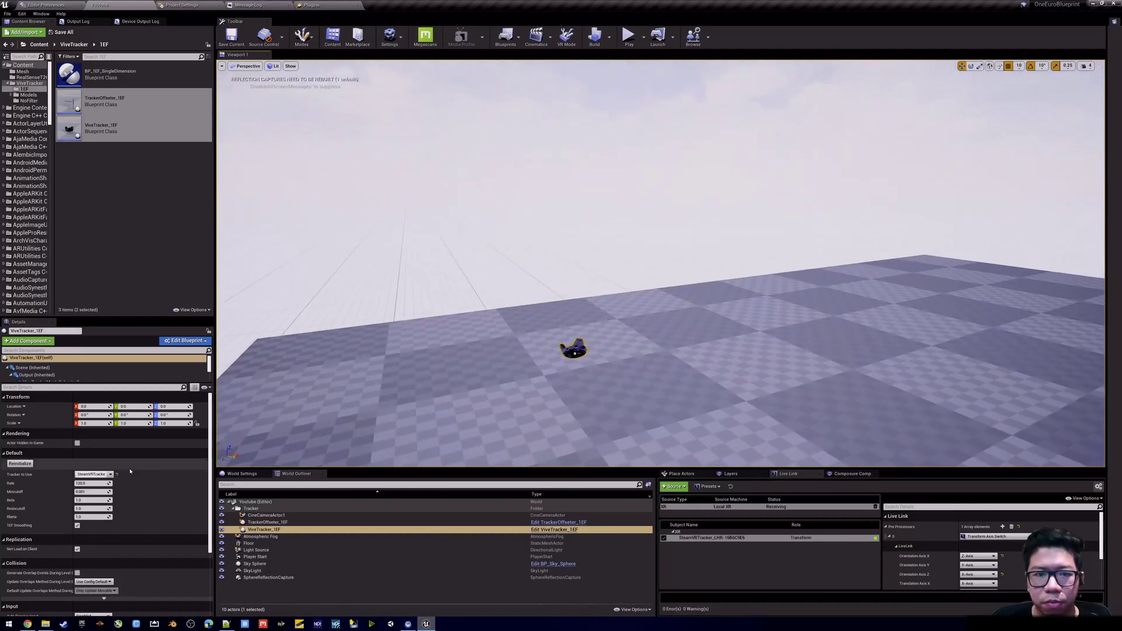
- Select TrackerOffseter_1EF and set its offset location to about 6 in X and about -13 in Z
click(267, 522)
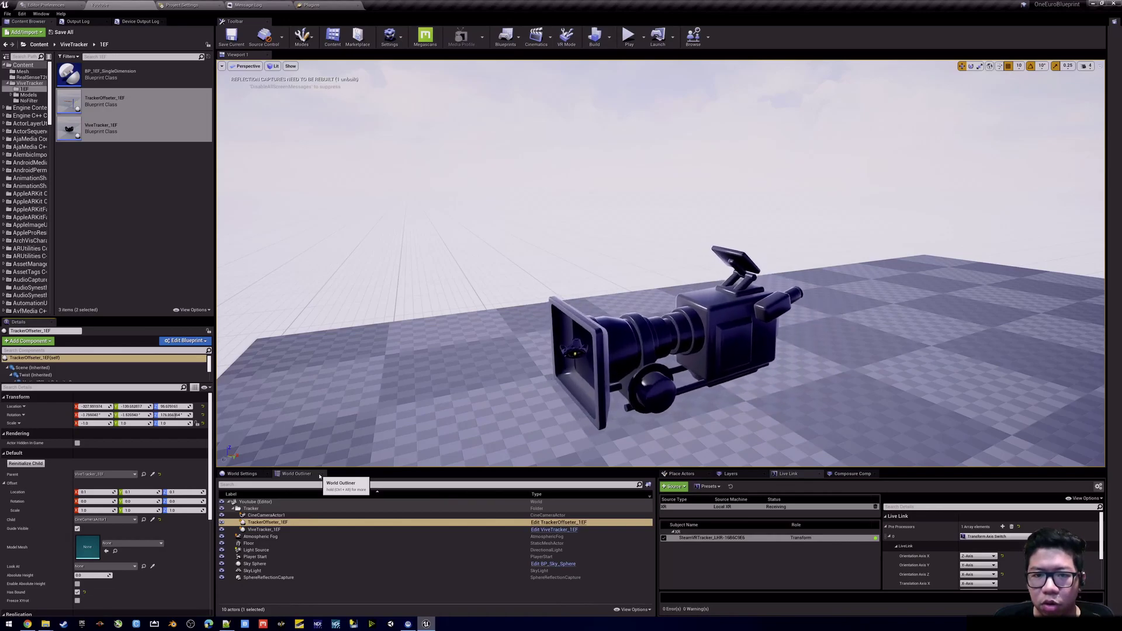
click(298, 524)
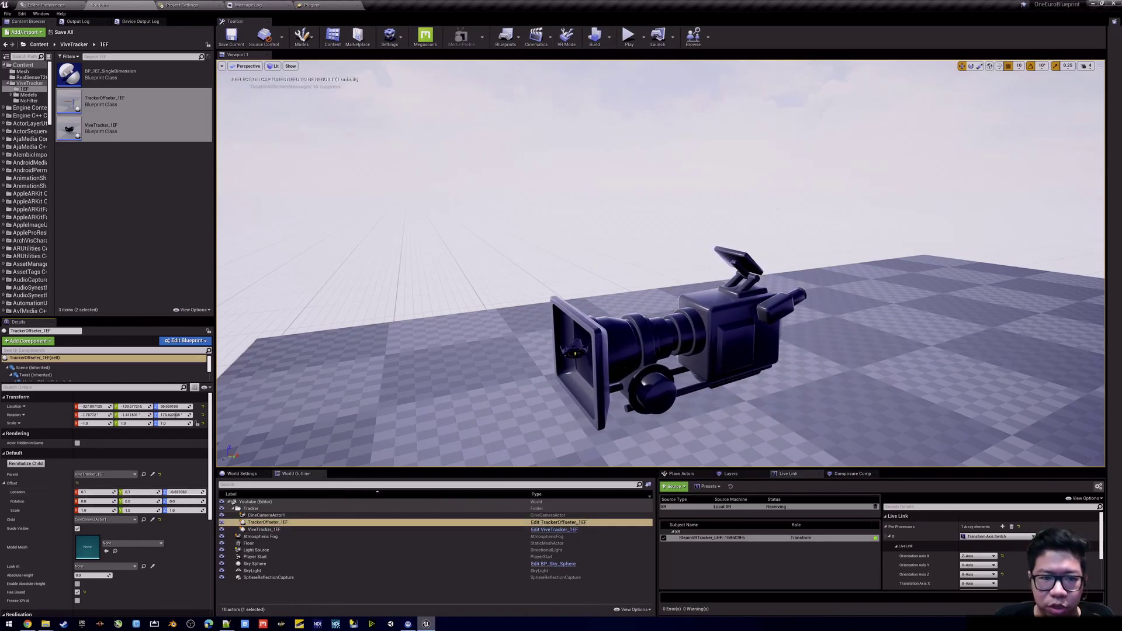
drag(186, 492, 194, 494)
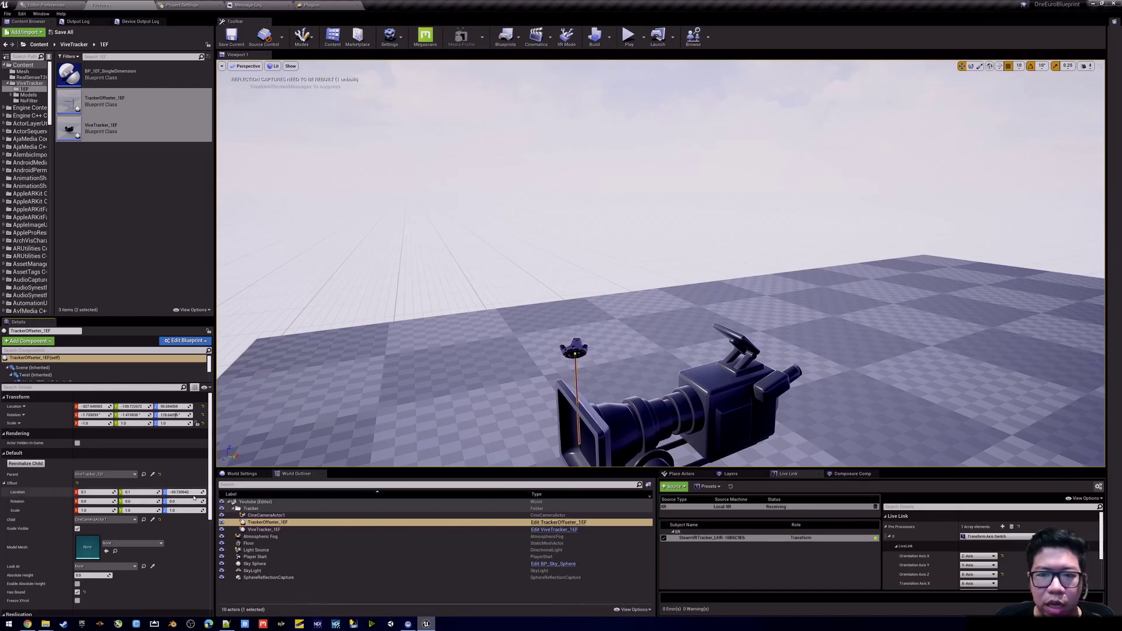
drag(195, 493, 194, 494)
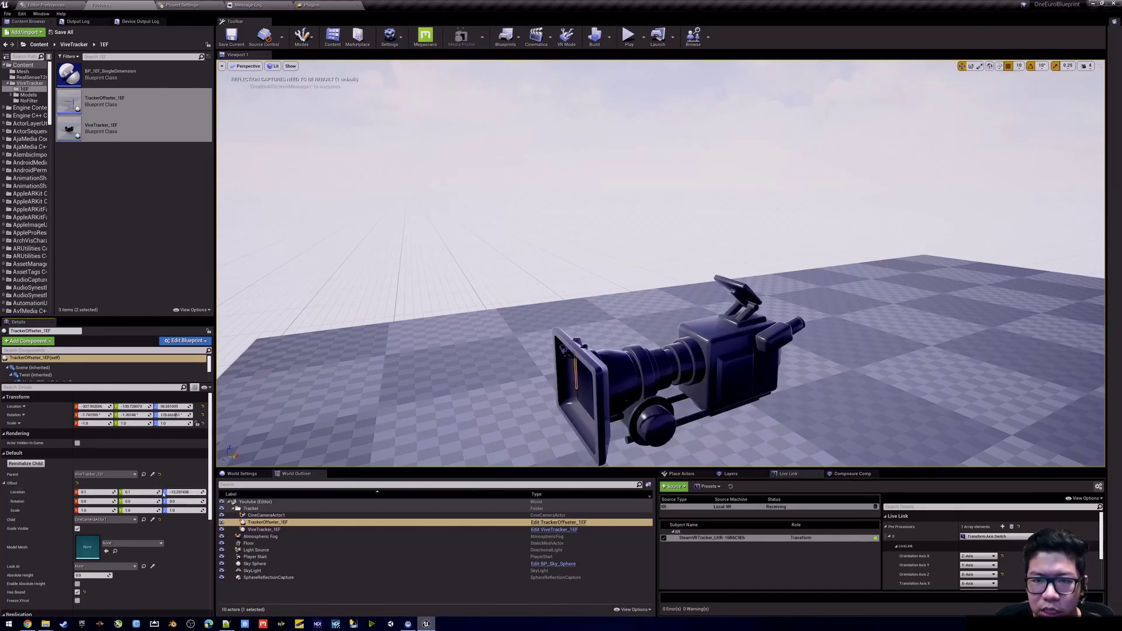
drag(100, 494, 105, 493)
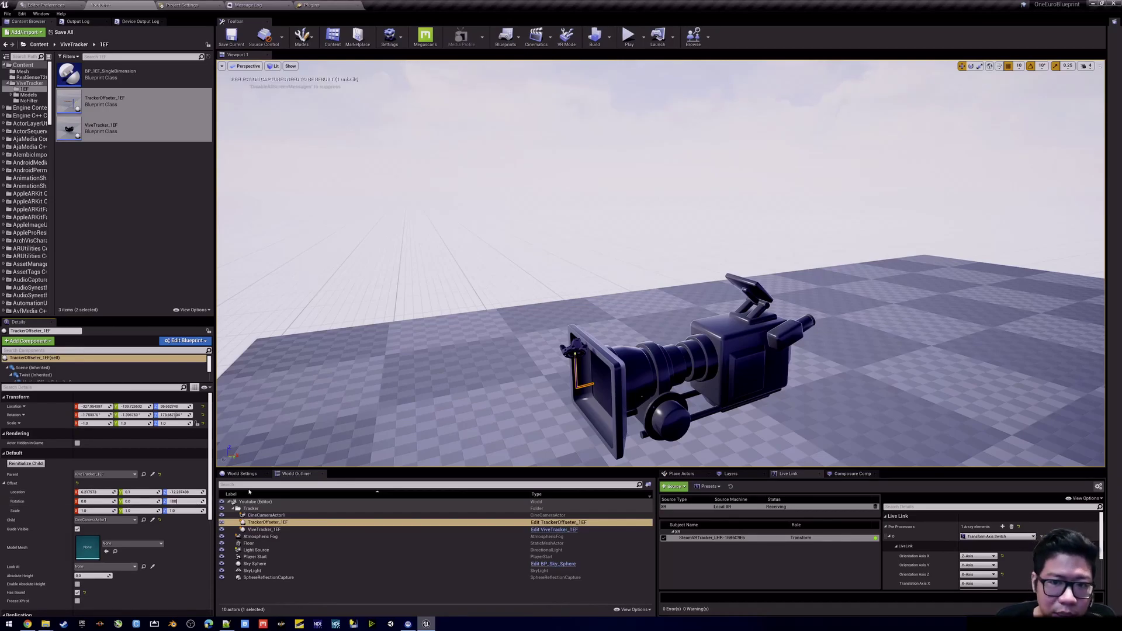
- Set the offset's Z rotation to 180, try an X location offset of -6, and settle on 6
key(Return)
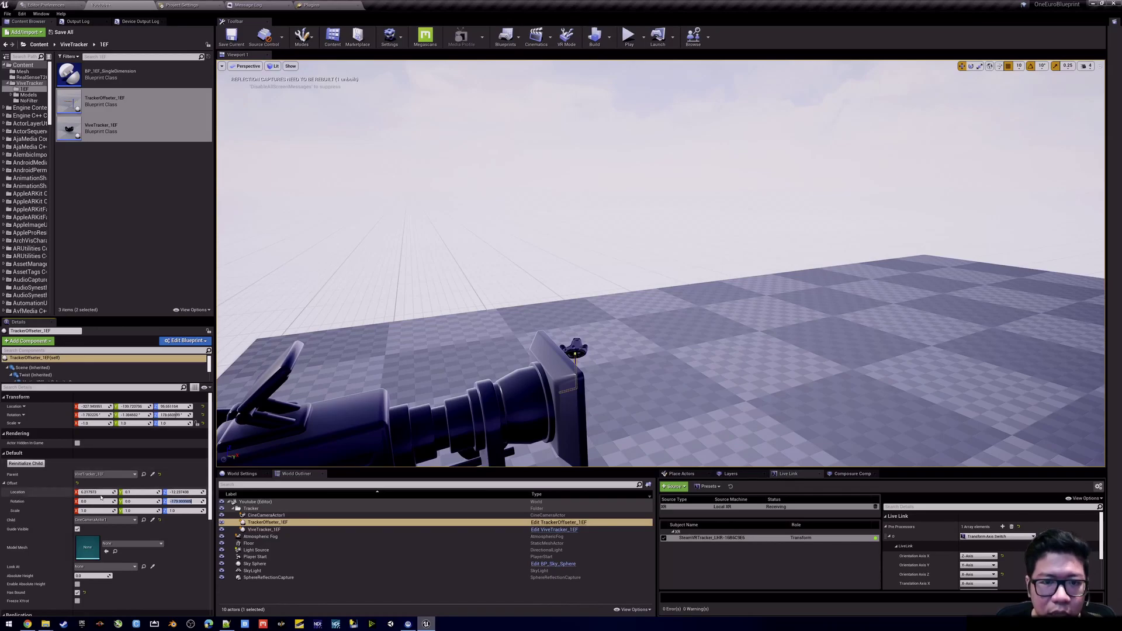
click(97, 492)
text(-)
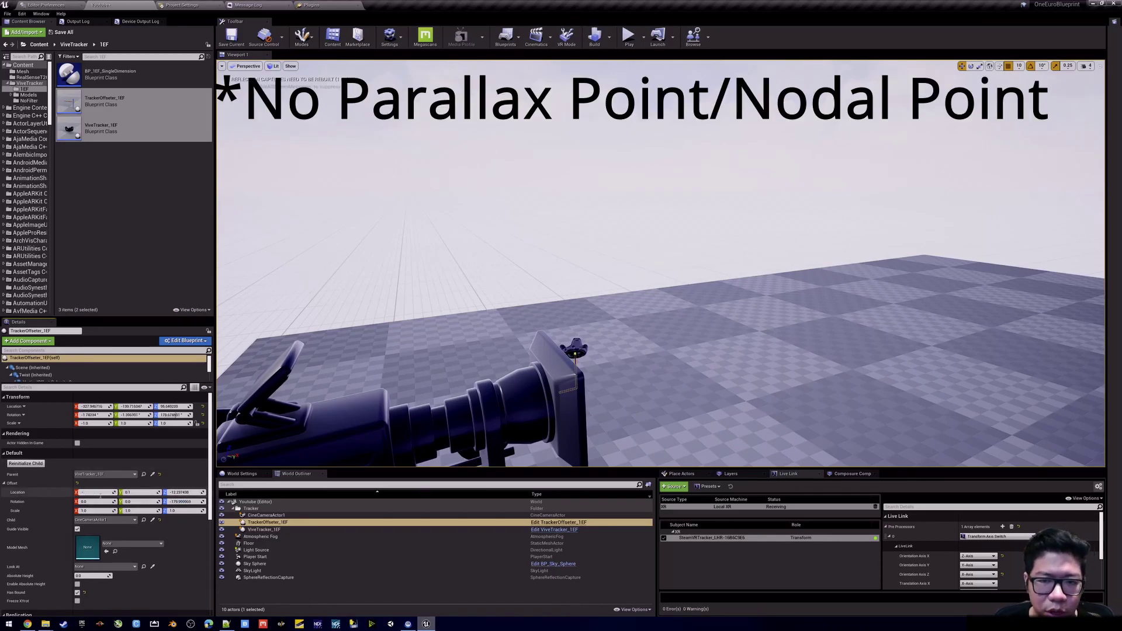
text(6)
key(Return)
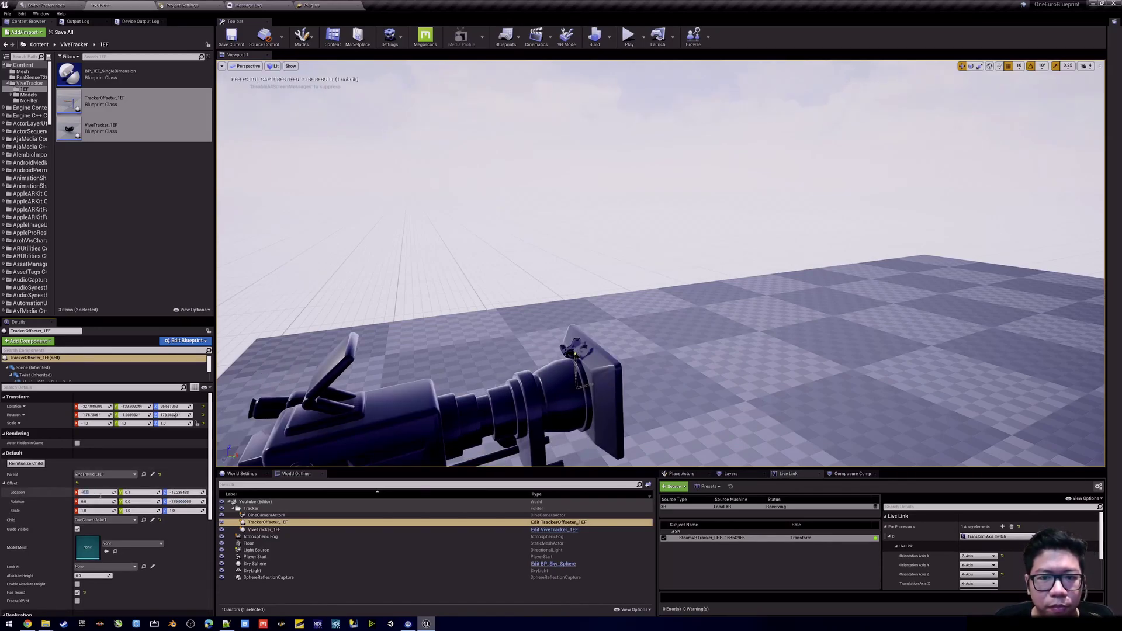
text(6)
key(Return)
- Turn TrackerOffseter_1EF's Guide Visible option off and back on
right_drag(468, 327, 353, 339)
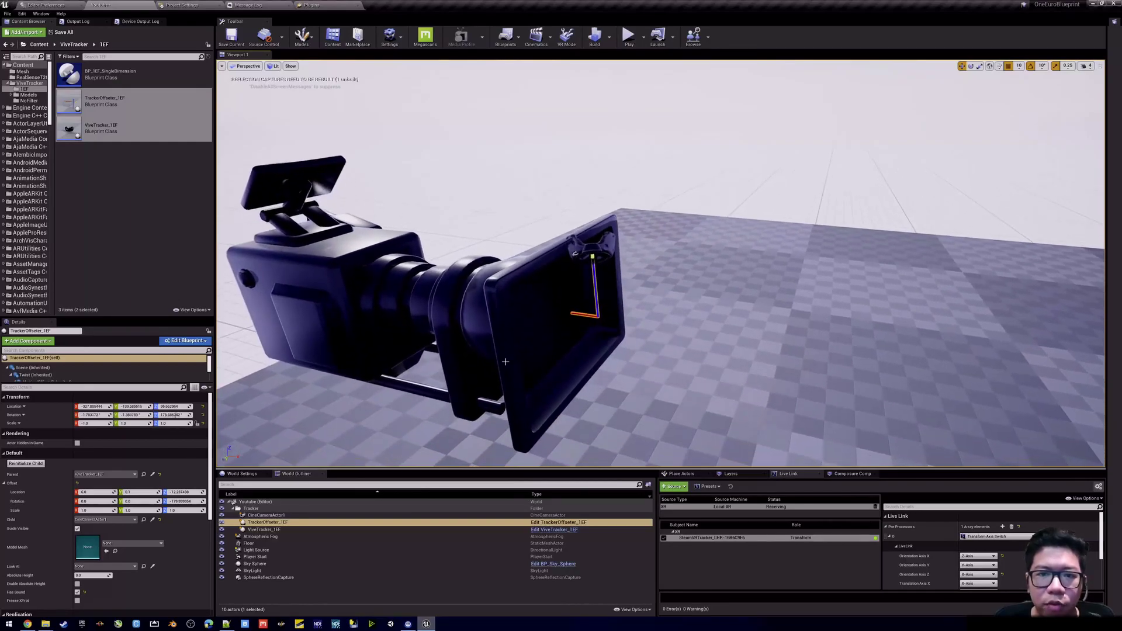
click(77, 529)
click(77, 530)
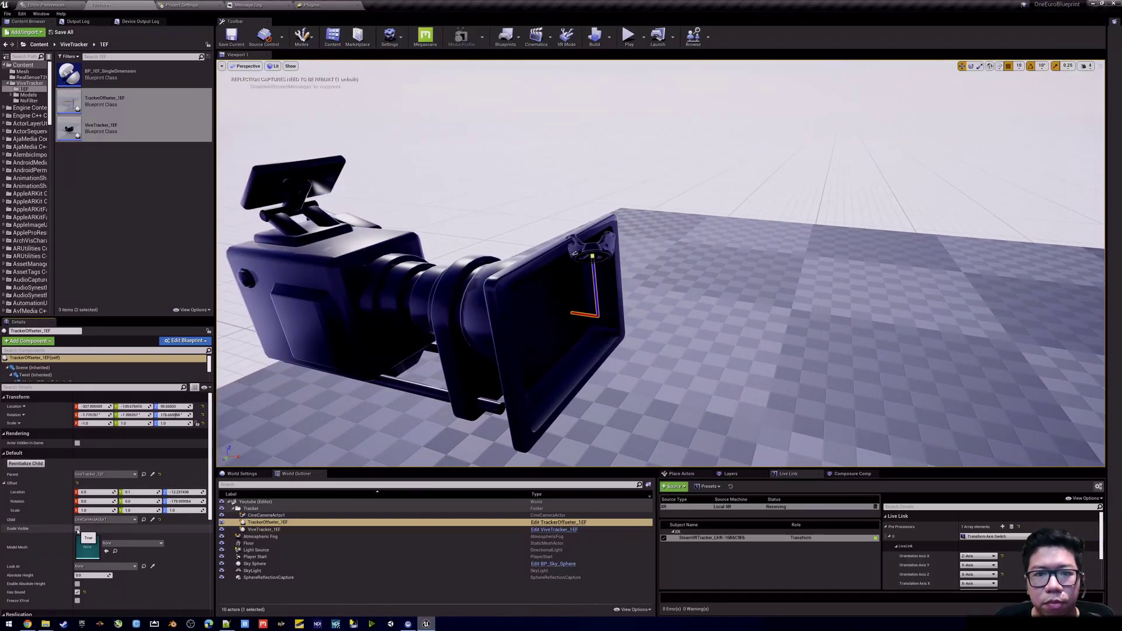
click(266, 530)
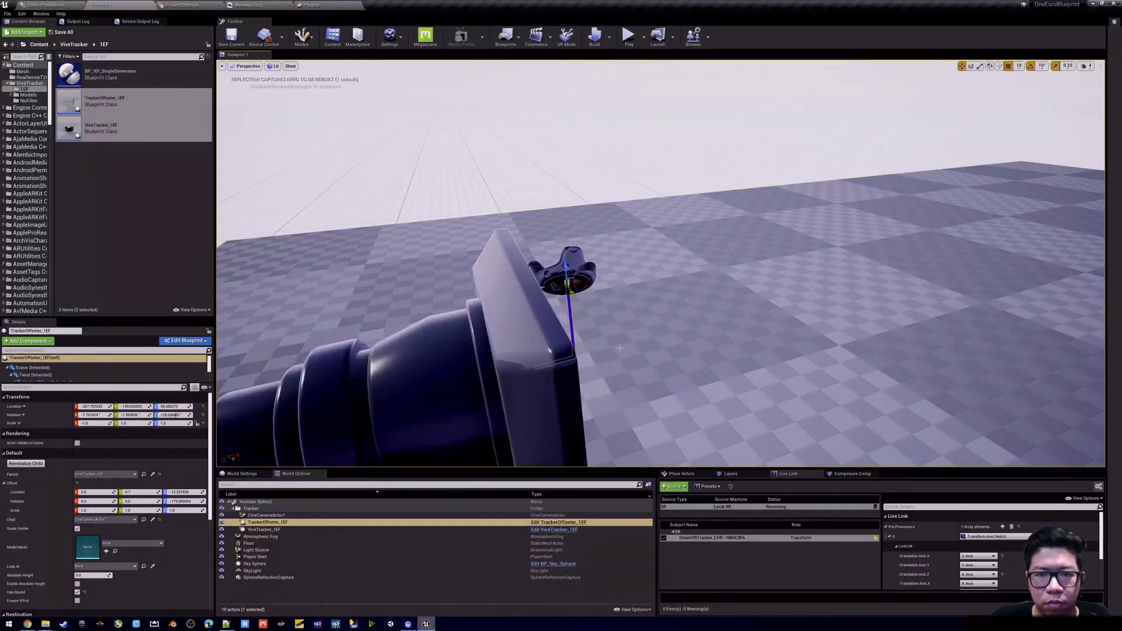
- Select the ViveTracker_1EF actor in the level, try shifting it along X, and reset its location
click(486, 386)
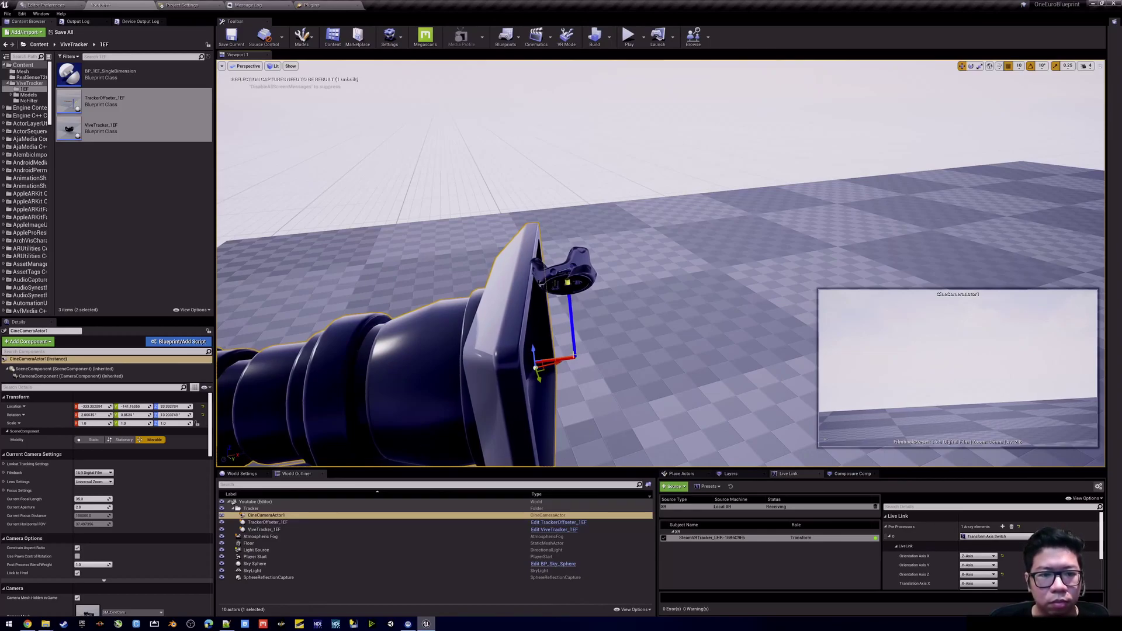
click(580, 286)
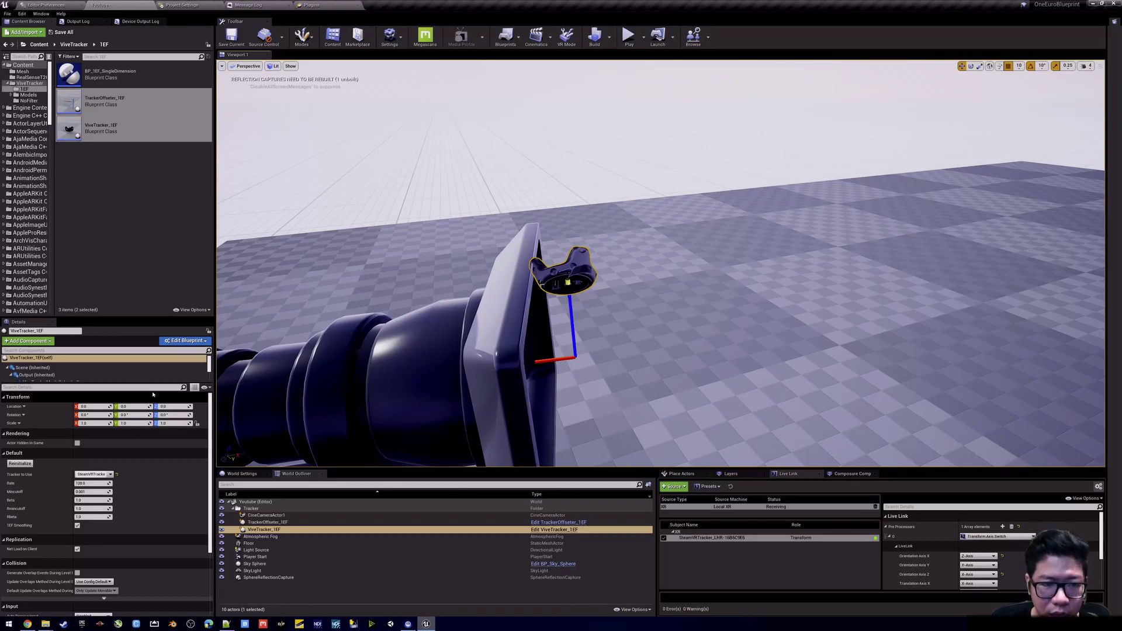
drag(90, 407, 134, 406)
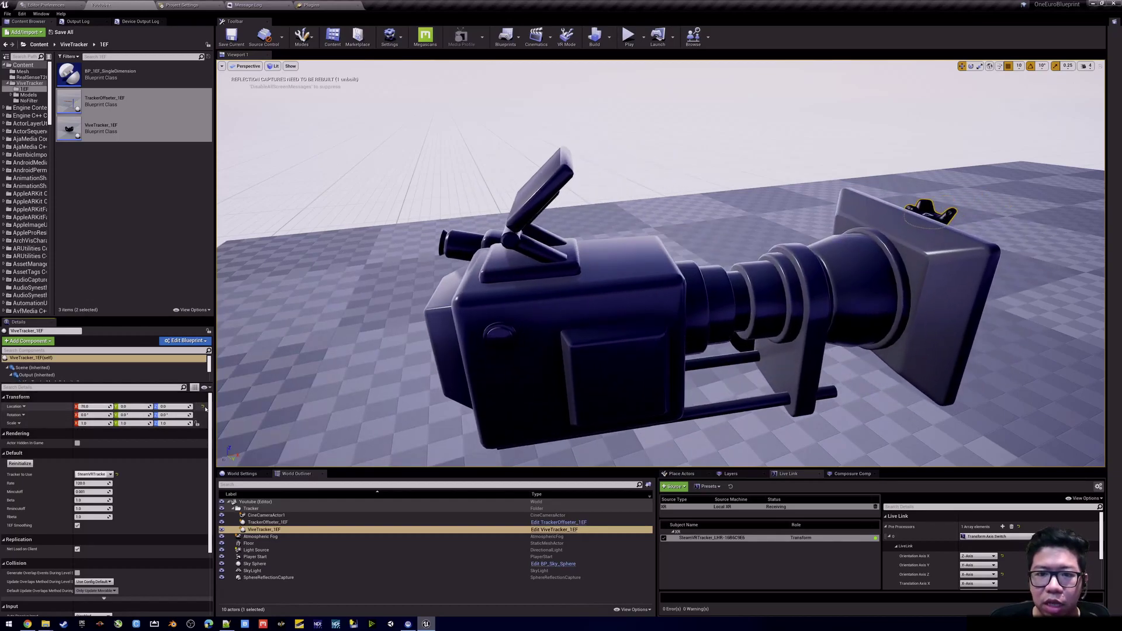
click(202, 406)
- Shift ViveTracker_1EF's location along X and Y and raise its Z location to about 17
key(s)
right_drag(748, 199, 818, 207)
drag(748, 199, 692, 182)
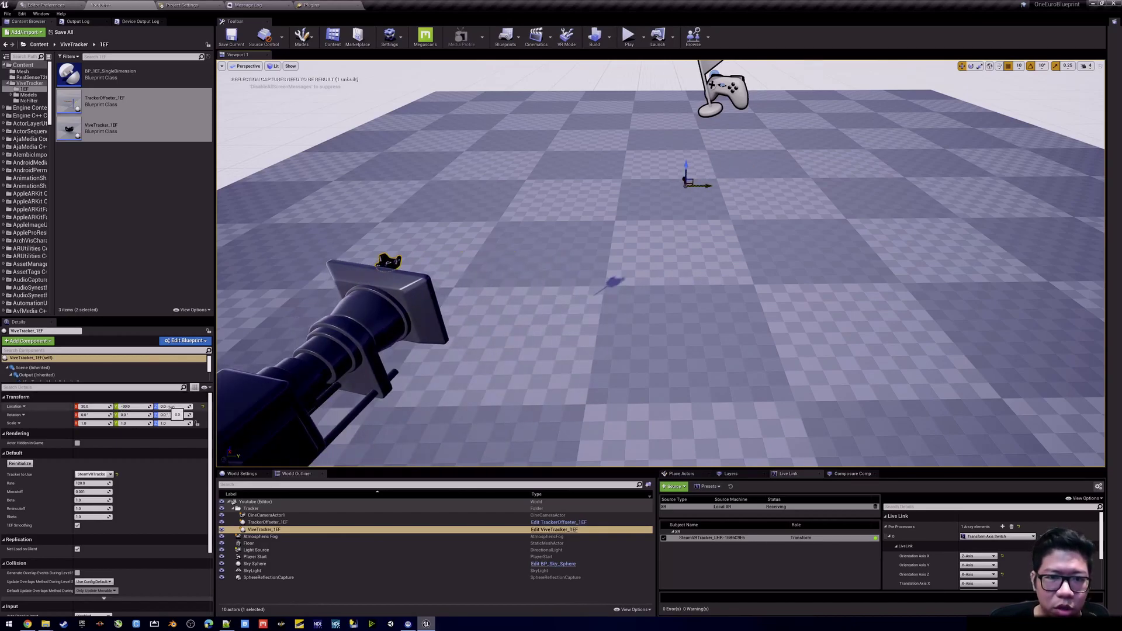
mouse_move(173, 407)
mouse_down()
mouse_move(199, 407)
mouse_move(184, 407)
mouse_up()
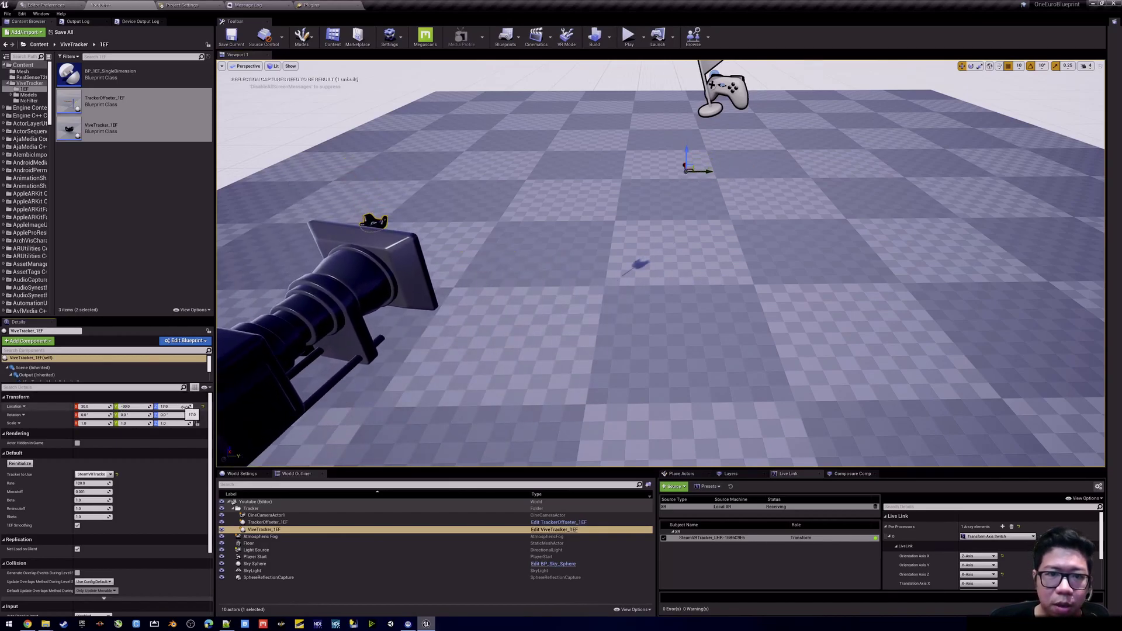